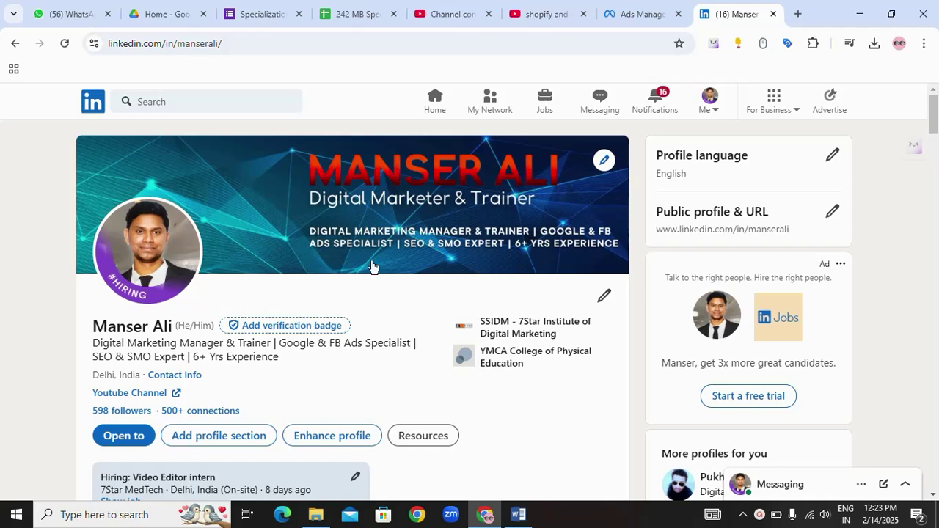
Open the free job posting page from LinkedIn's business options.
drag(233, 41, 108, 42)
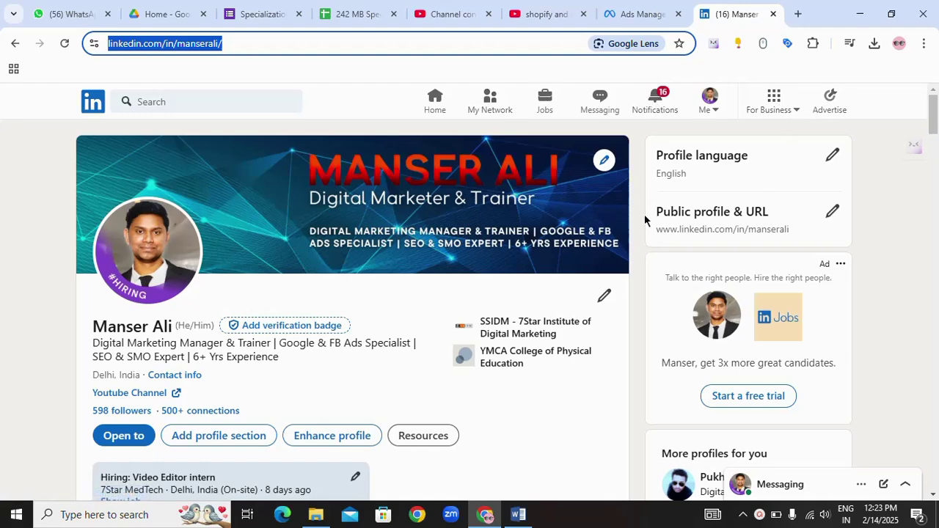
click(779, 103)
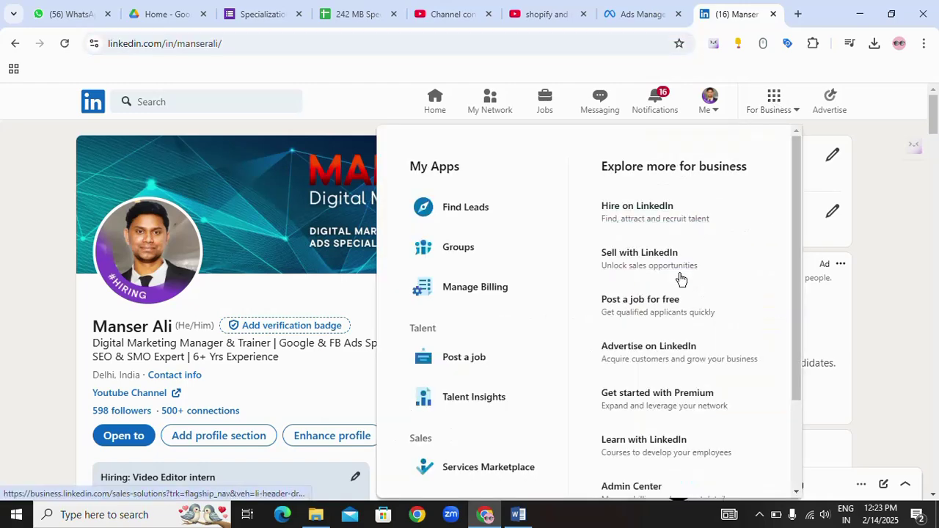
click(659, 307)
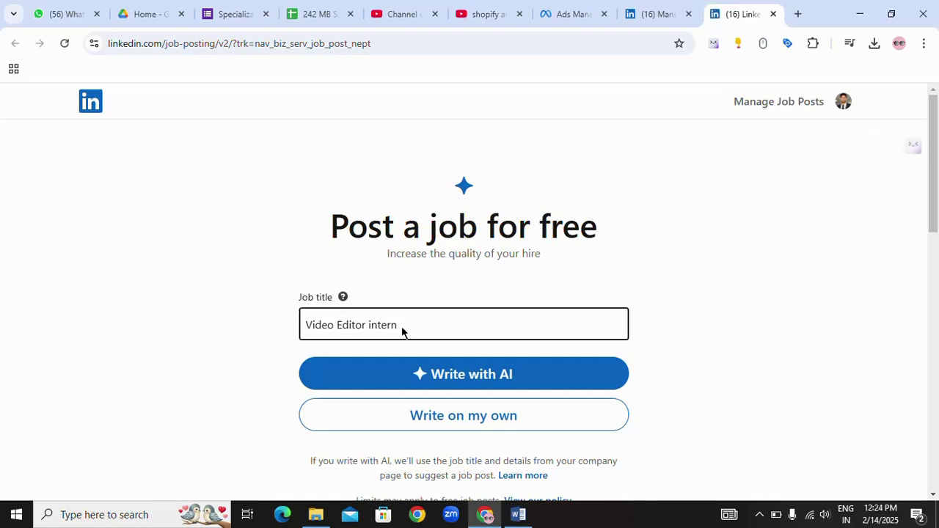
Replace the job title with "Content Writer Internship".
drag(401, 326, 290, 329)
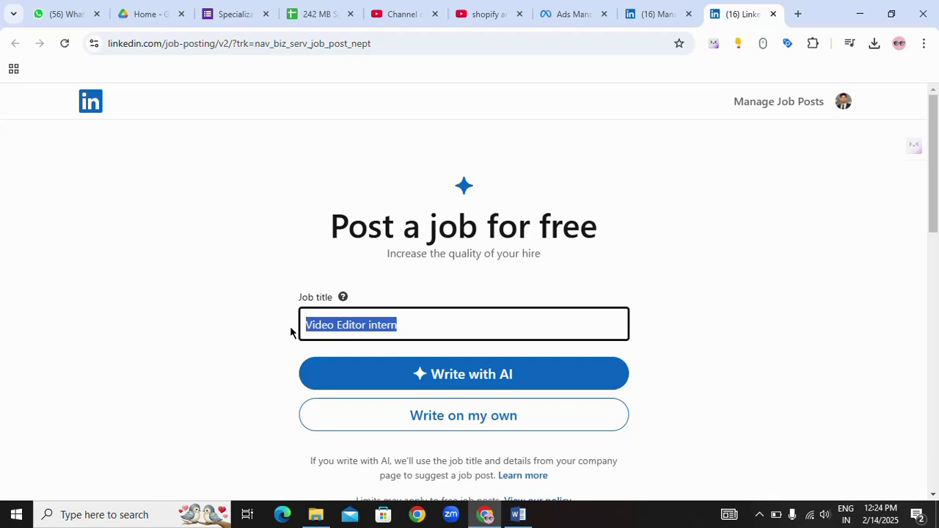
text(Conte)
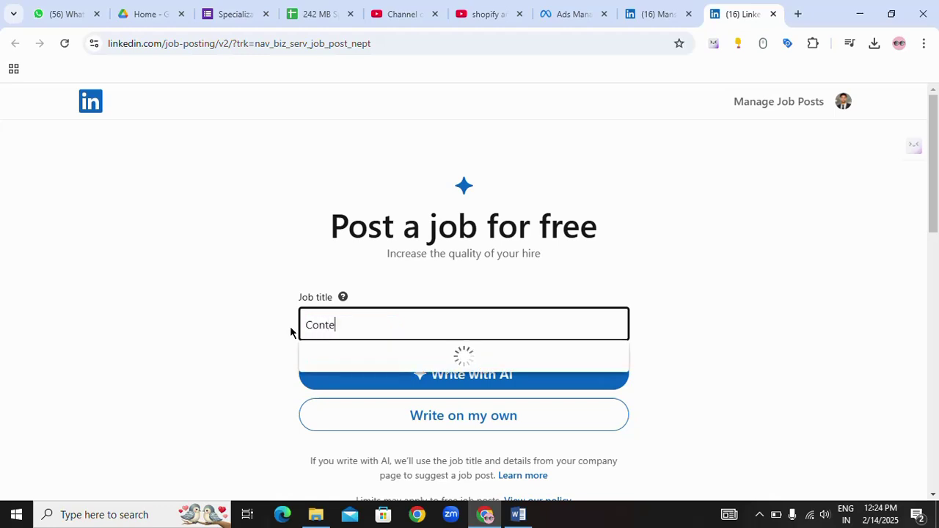
text(nt Writer)
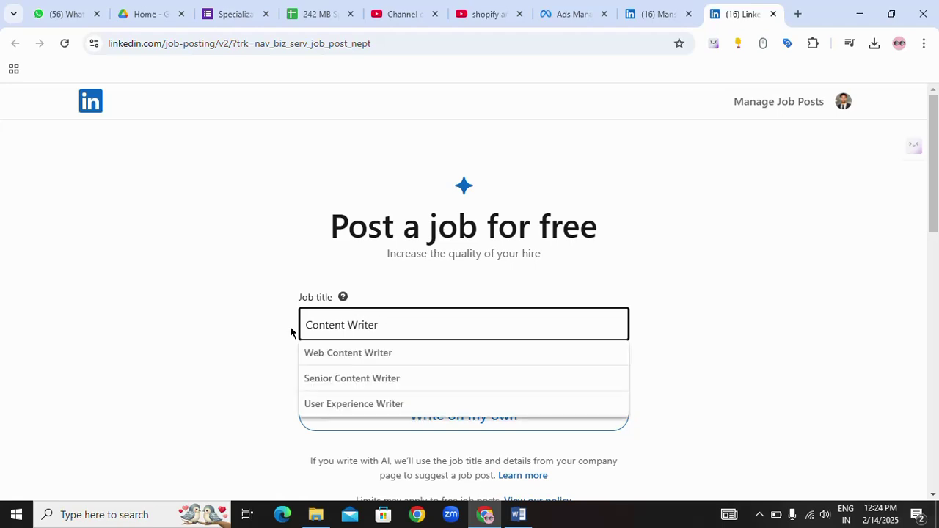
text( Intern)
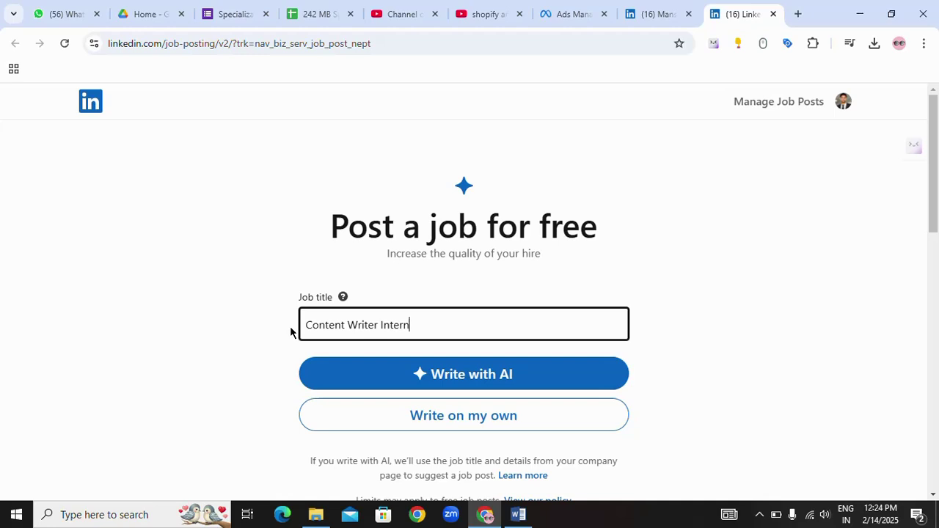
text(ship)
drag(434, 323, 291, 327)
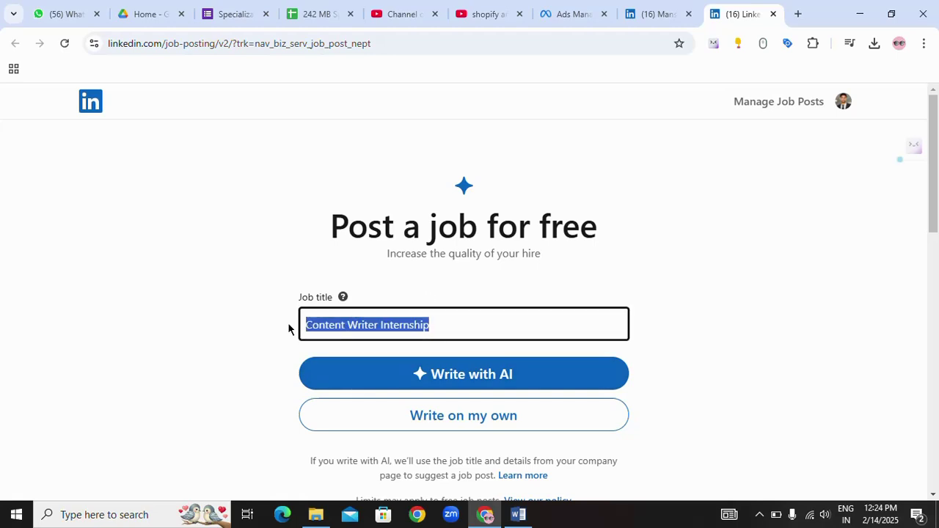
Start the job post by choosing to write it on your own instead of with AI.
click(475, 424)
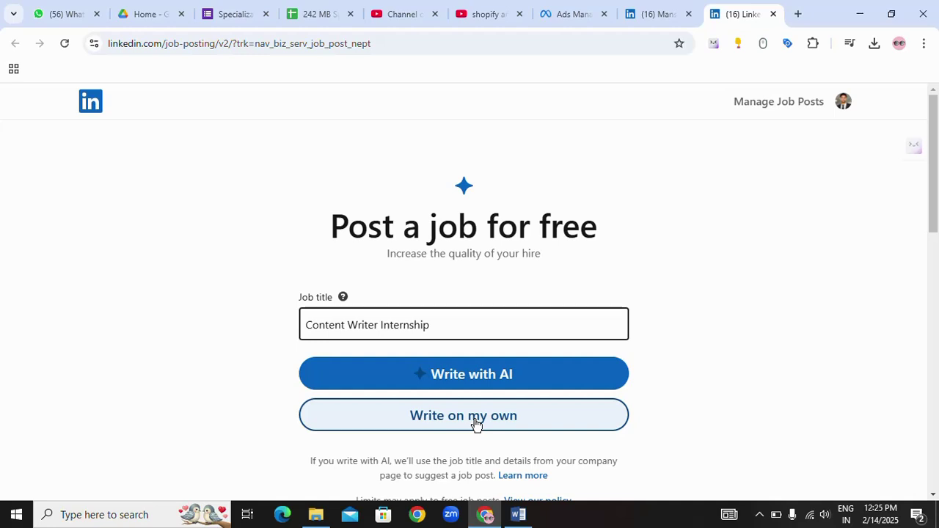
click(475, 424)
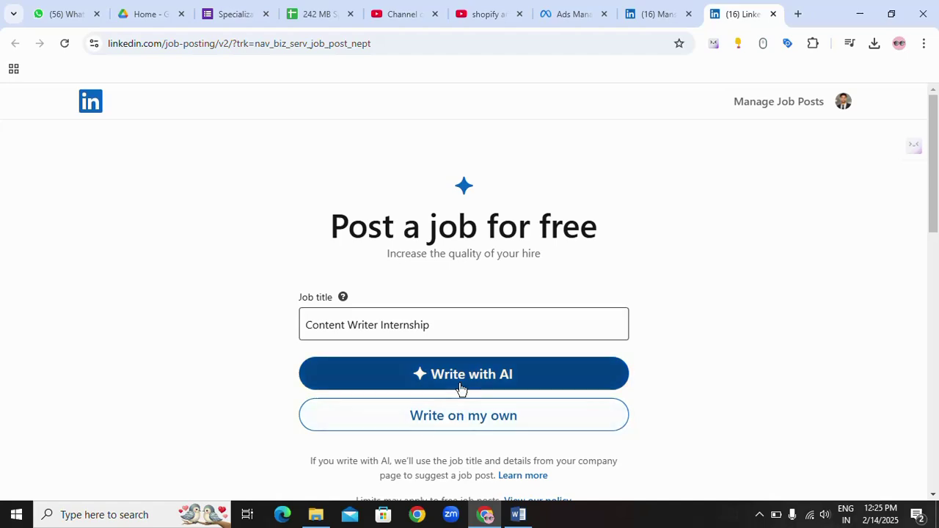
scroll(459, 388, down, 3)
scroll(459, 388, down, 2)
scroll(460, 385, up, 5)
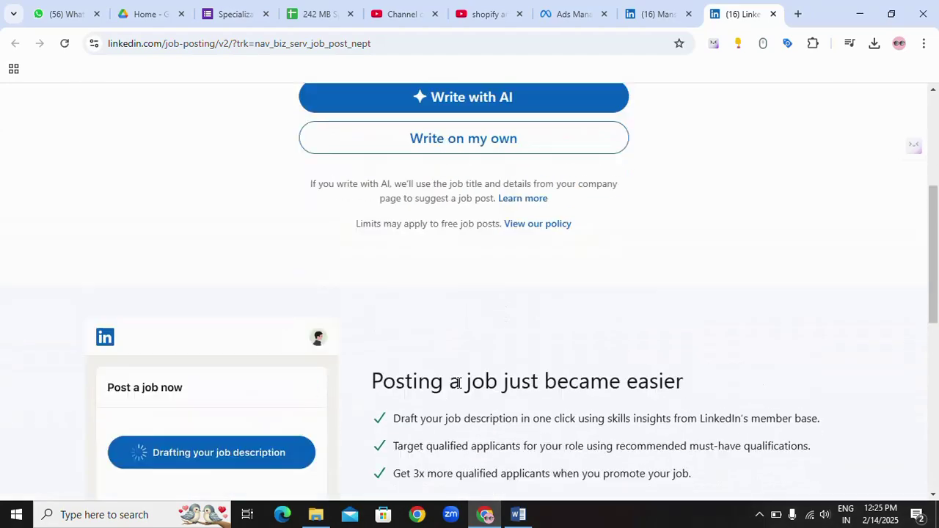
click(461, 427)
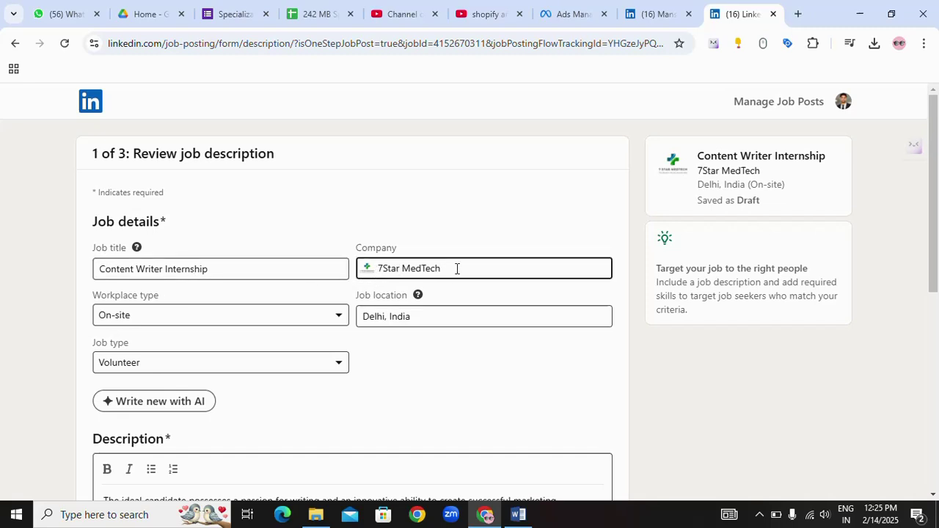
Change the company in the job details to SSIDM - 7Star Institute of Digital Marketing.
click(481, 268)
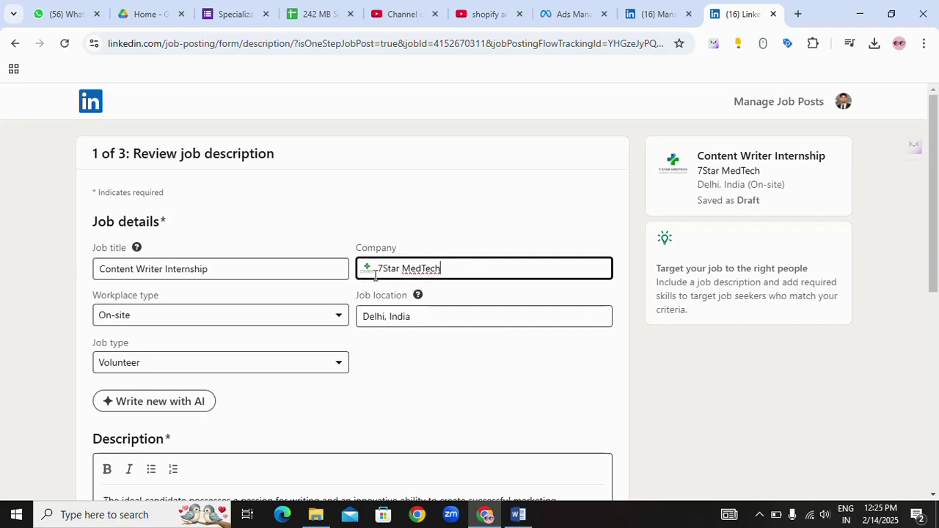
drag(373, 268, 452, 274)
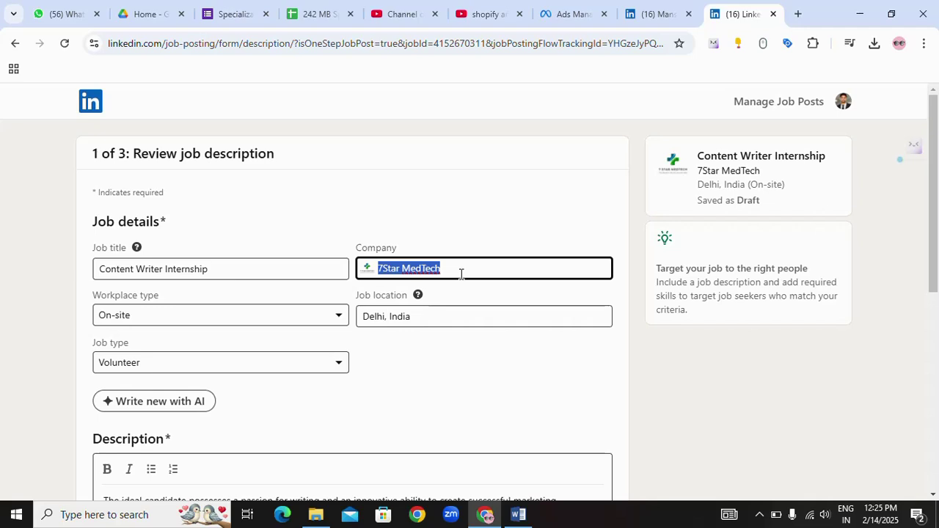
key(BackSpace)
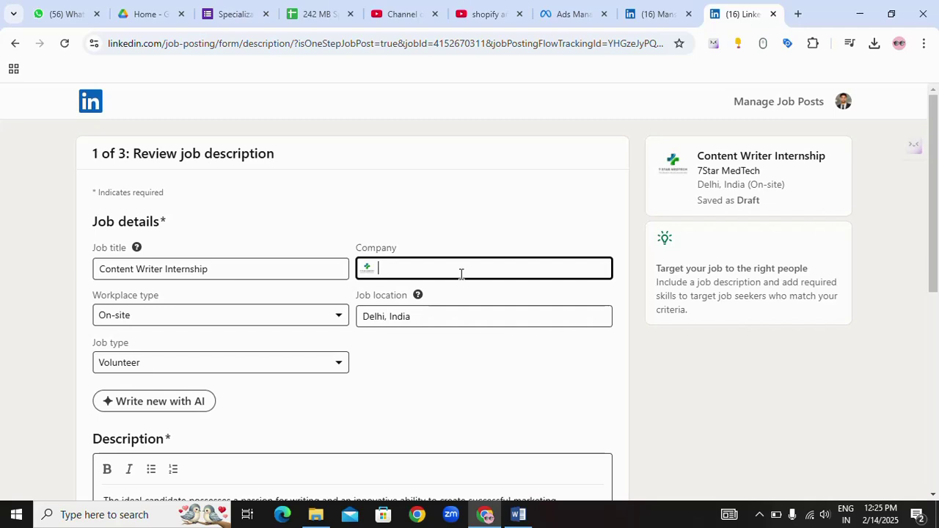
text(ssidm)
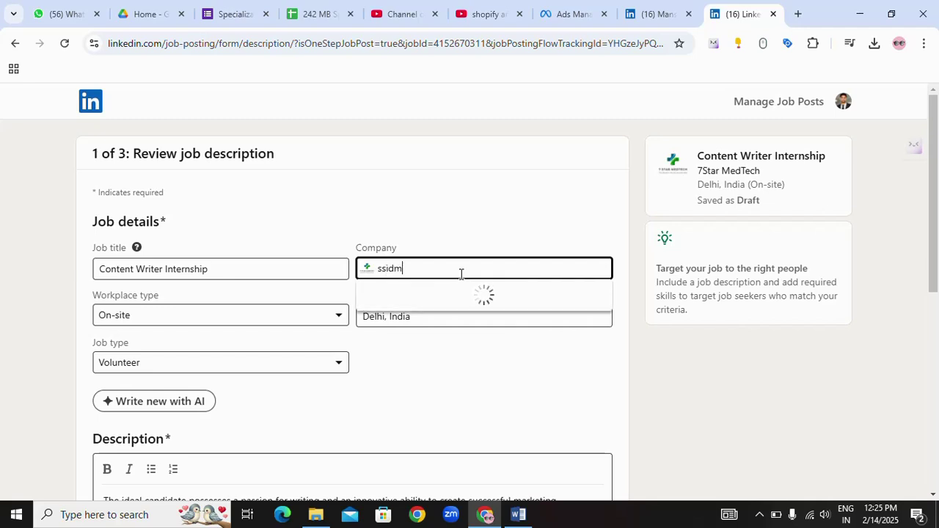
click(448, 293)
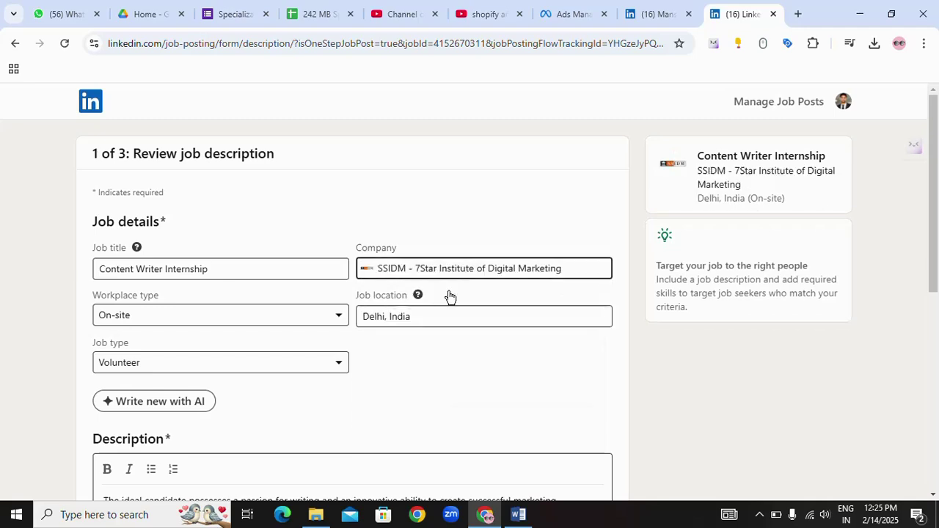
Set the company to 7Star MedTech and the workplace type to On-site.
triple_click(569, 269)
text(7)
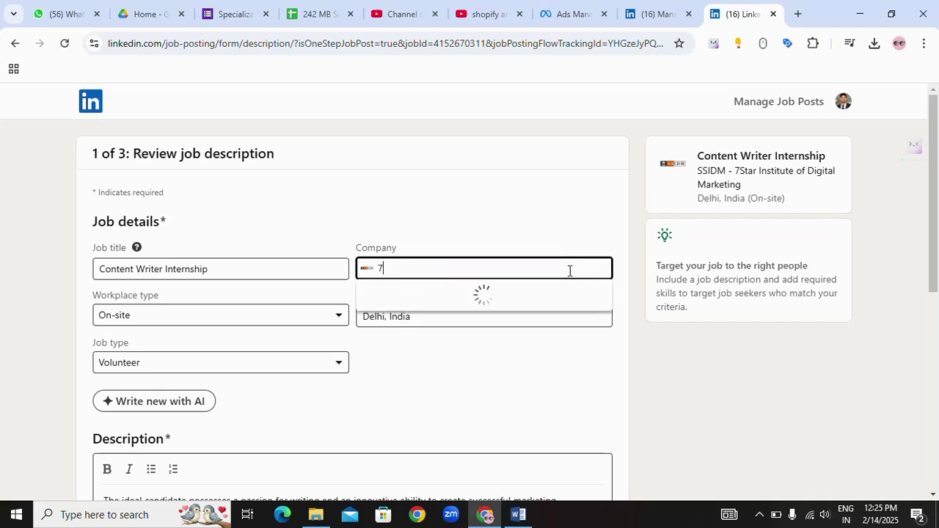
text(star medtech)
click(400, 297)
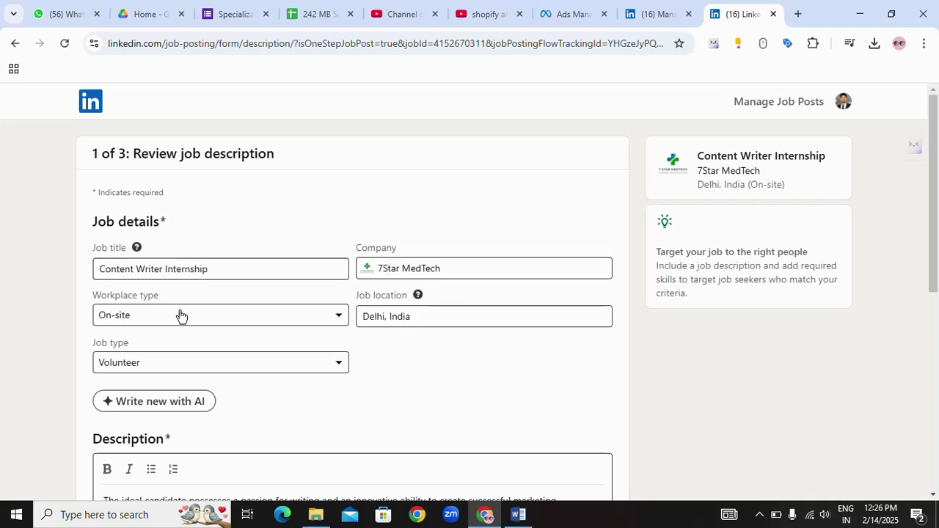
click(293, 321)
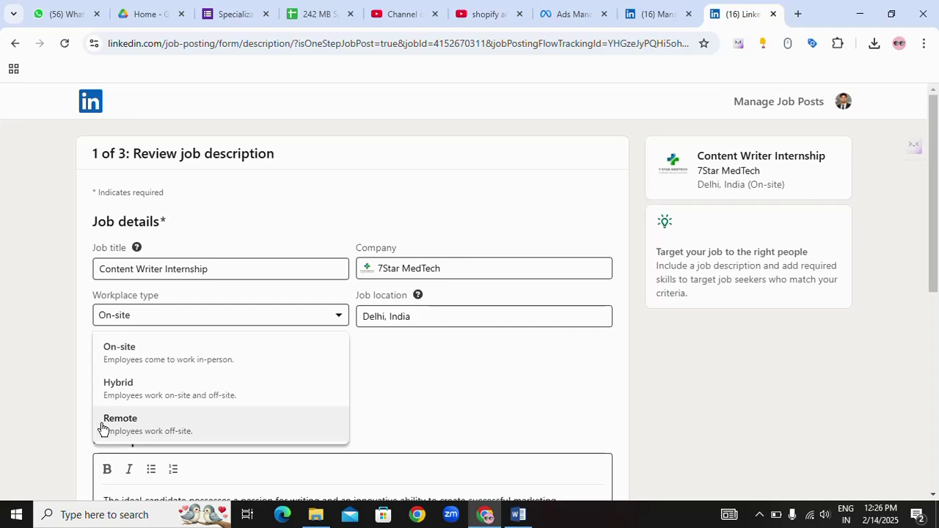
click(147, 353)
Clear the job location, open 7starmedtech.in in a new browser tab and copy the company's address from its footer.
click(384, 316)
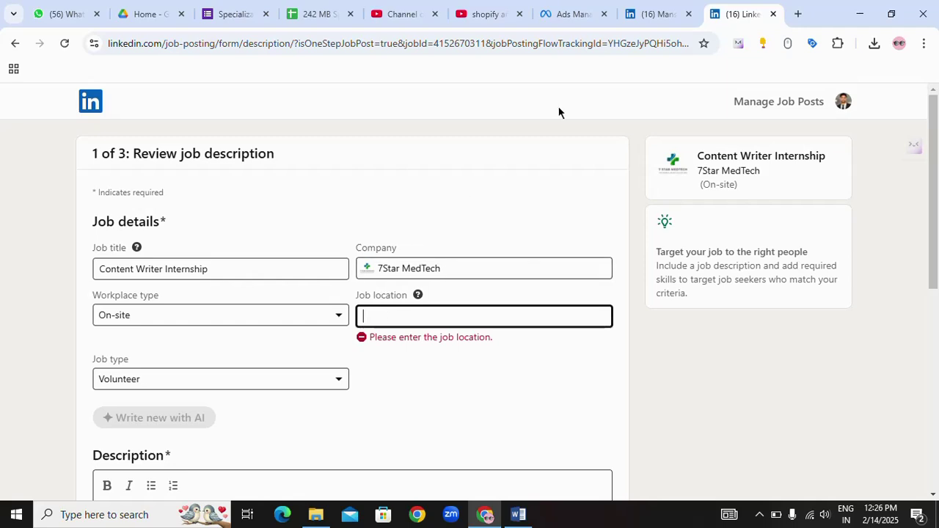
click(798, 15)
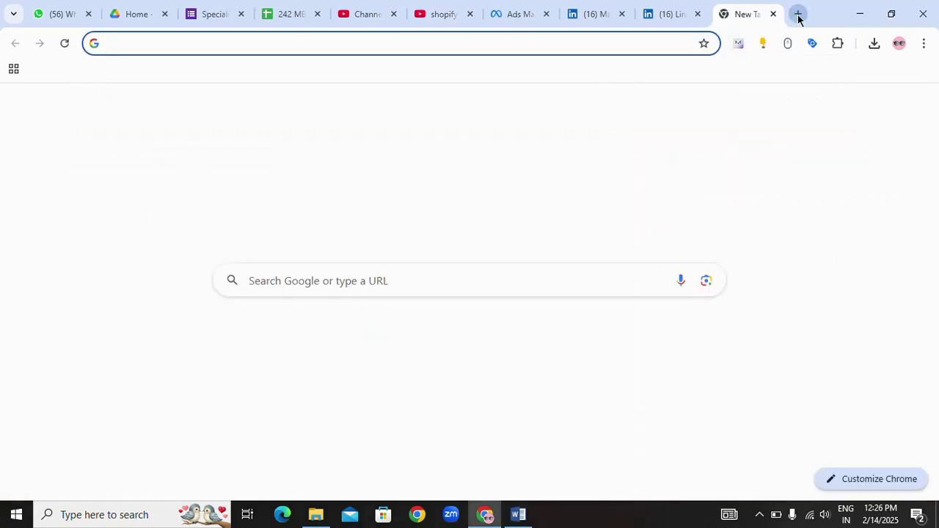
click(798, 15)
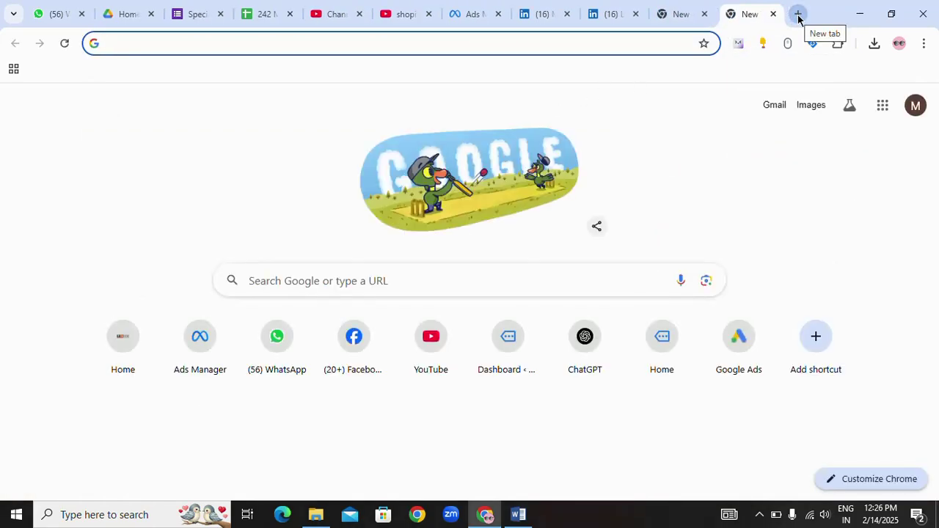
text(7starmedtech.in)
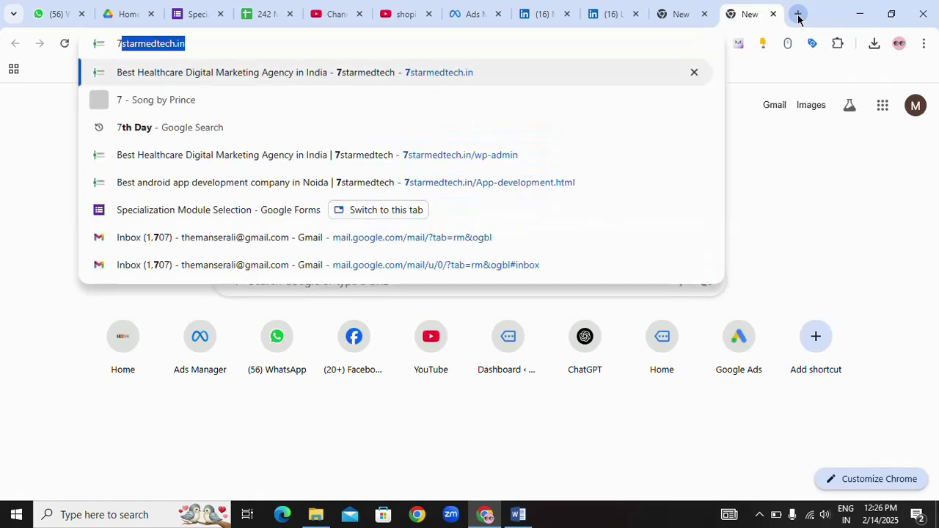
key(Return)
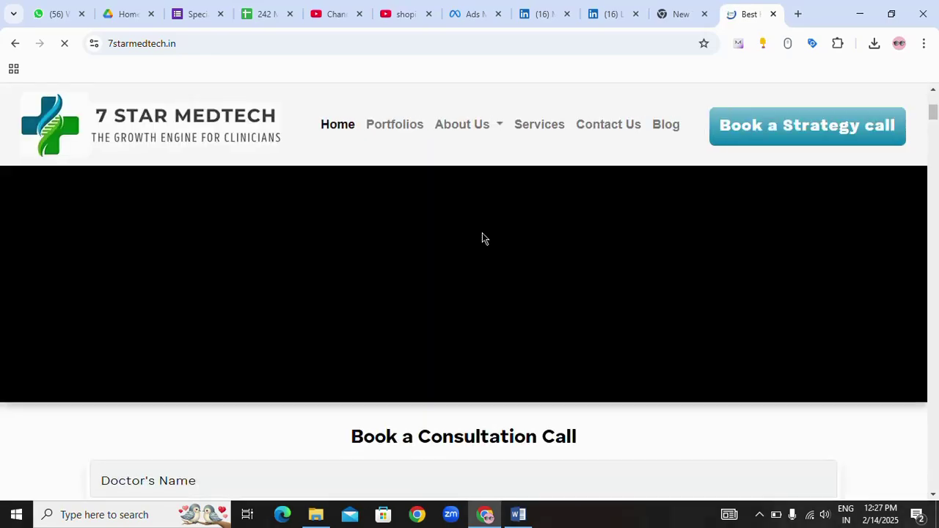
scroll(482, 238, down, 10)
scroll(510, 315, down, 15)
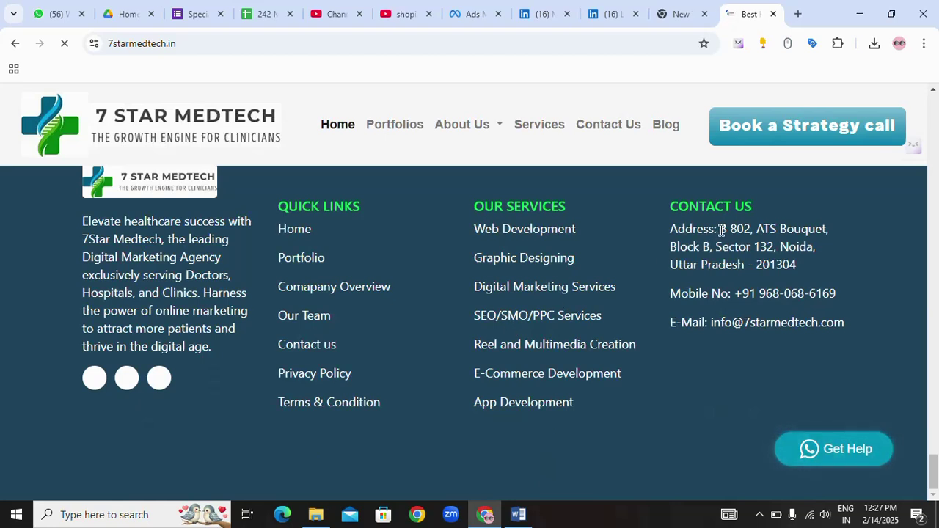
drag(721, 230, 807, 264)
key(ctrl+c)
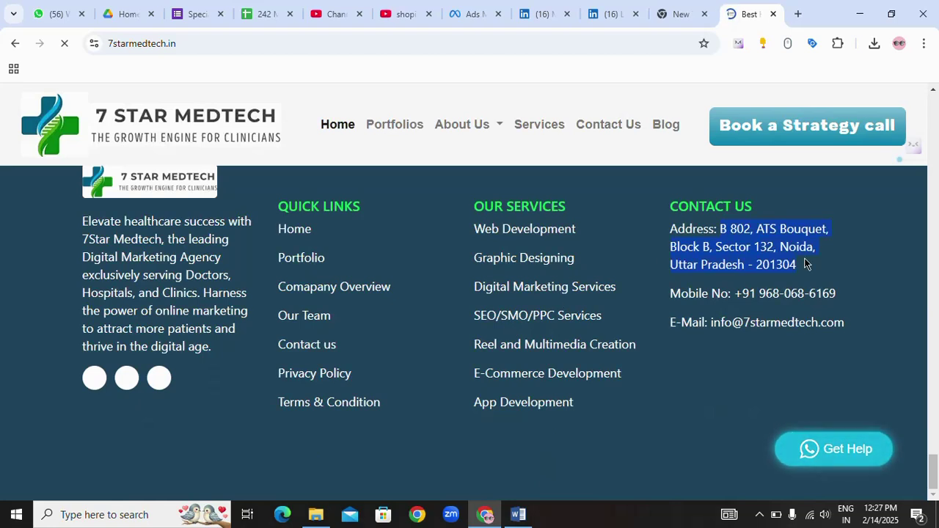
Return to the job post and try to use the copied company address as the job location.
click(613, 13)
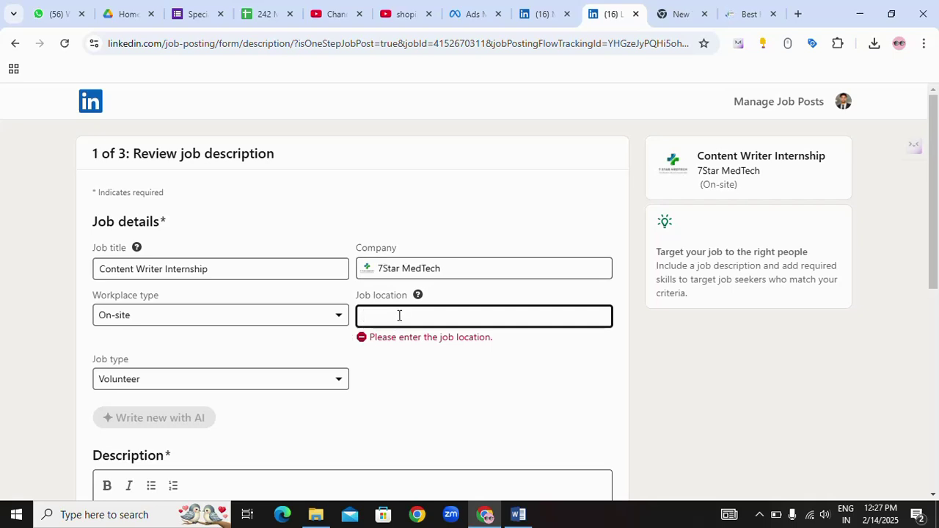
key(ctrl+v)
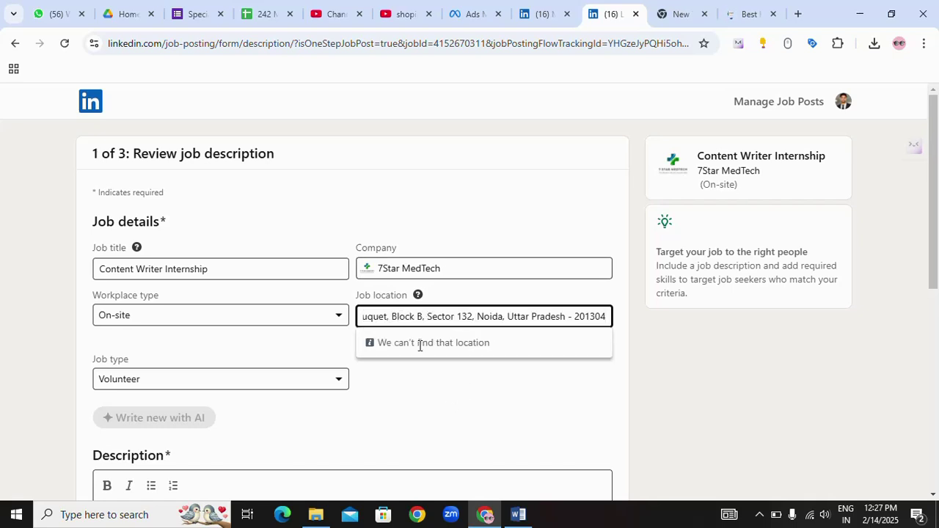
click(435, 317)
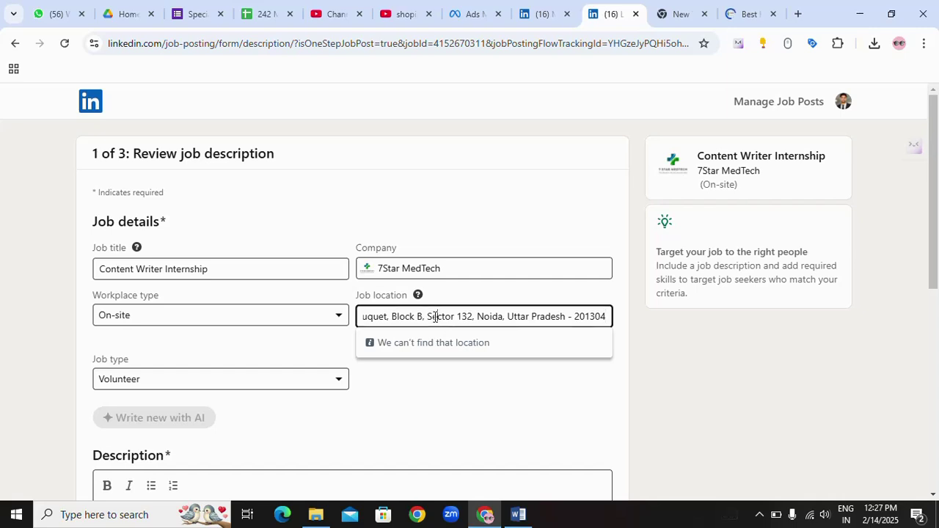
click(446, 386)
Set the job location to 201304, Noida, Uttar Pradesh, India, and check it against the address on the company website.
click(439, 316)
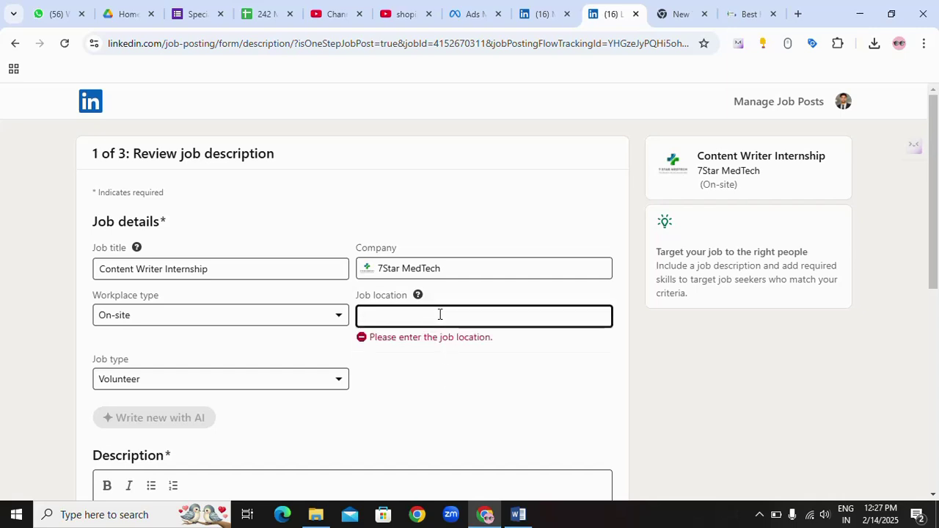
text(noida)
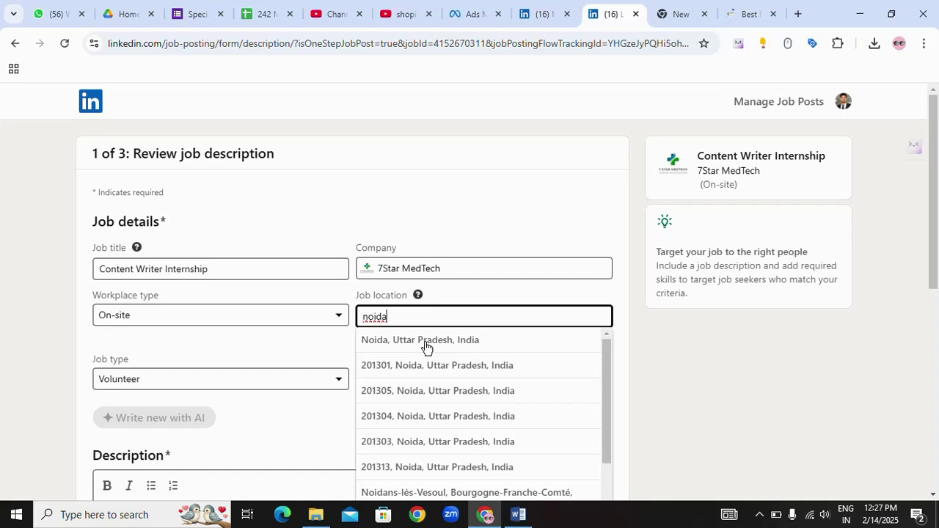
click(422, 416)
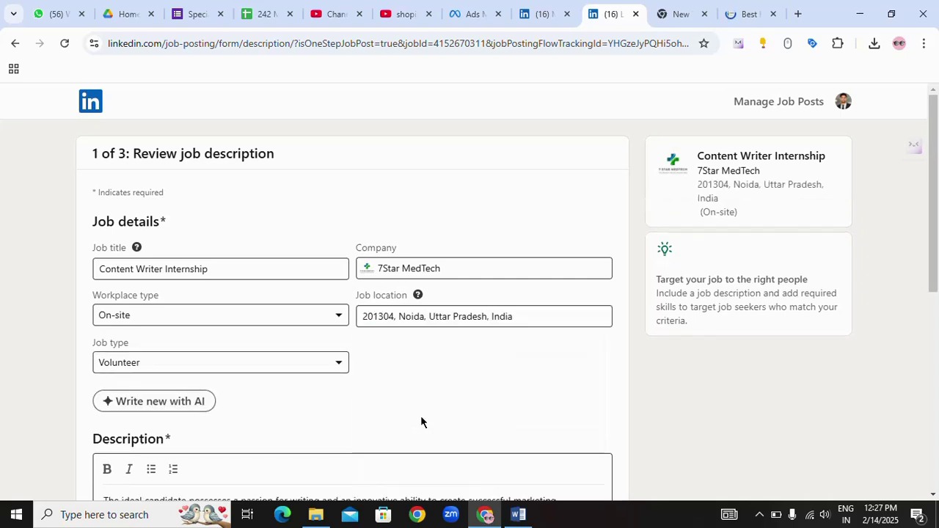
click(742, 16)
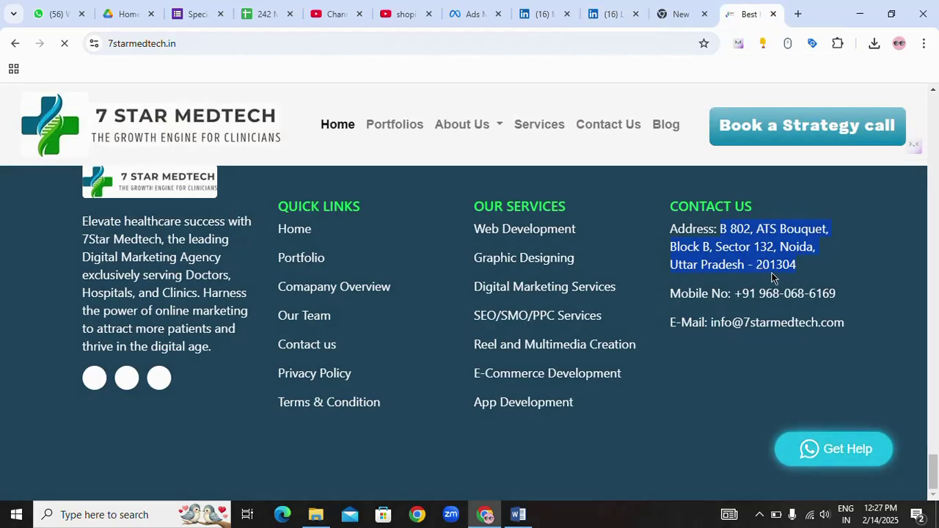
click(796, 286)
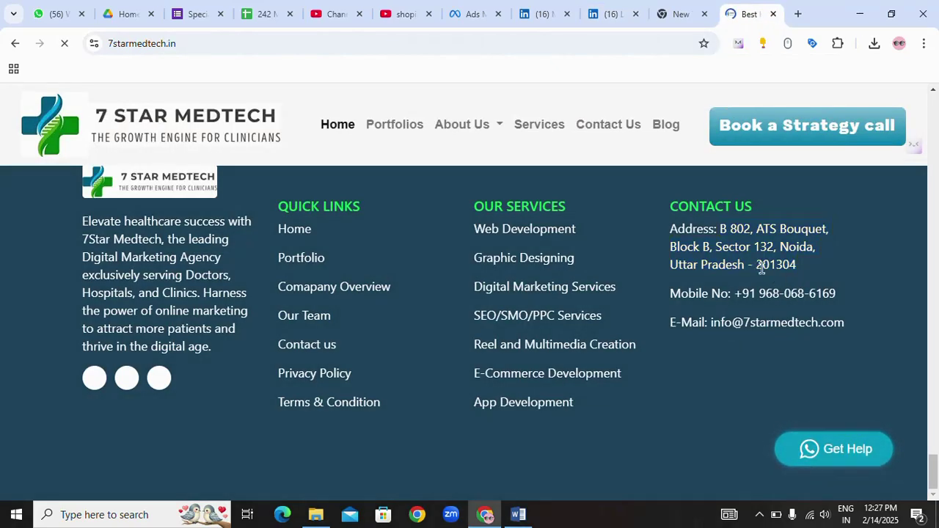
Check the postcode in the website's address, return to the job post and set the job type to Internship.
drag(761, 266, 797, 266)
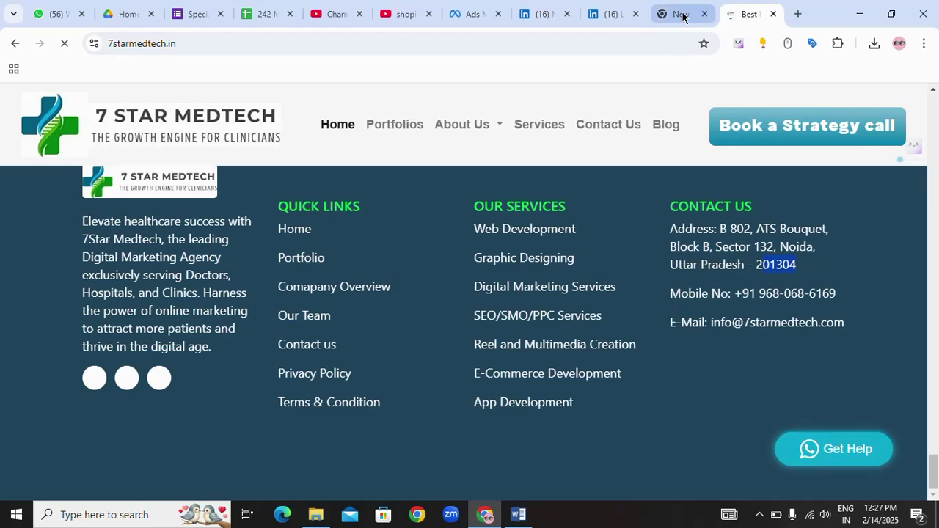
click(613, 14)
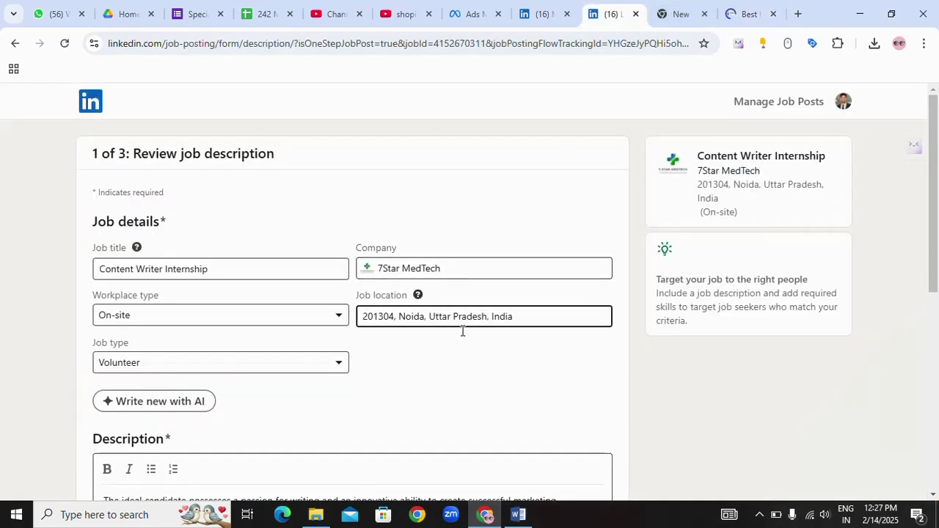
scroll(462, 331, down, 2)
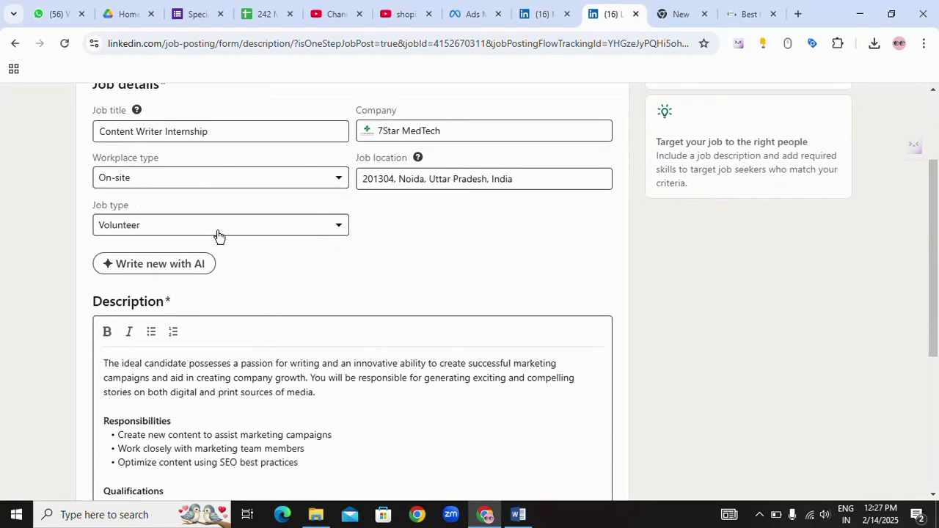
click(336, 227)
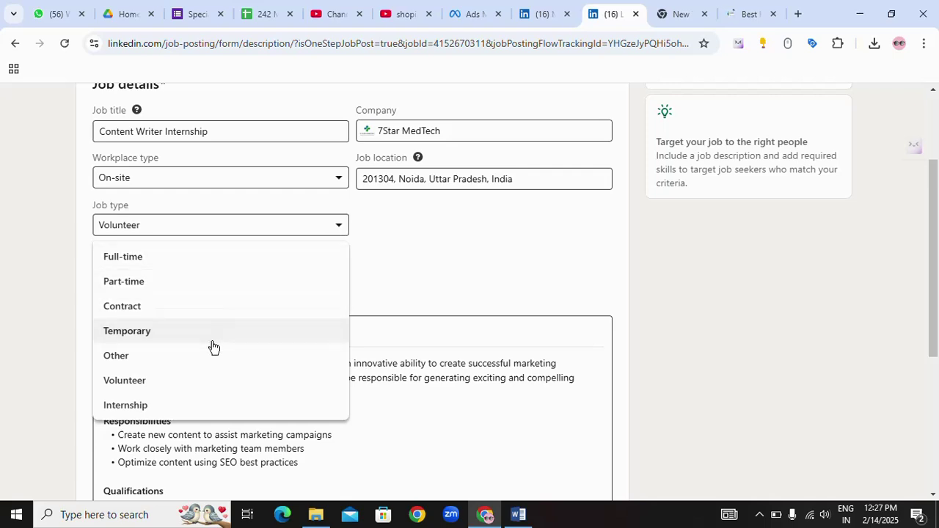
click(194, 407)
scroll(346, 293, up, 2)
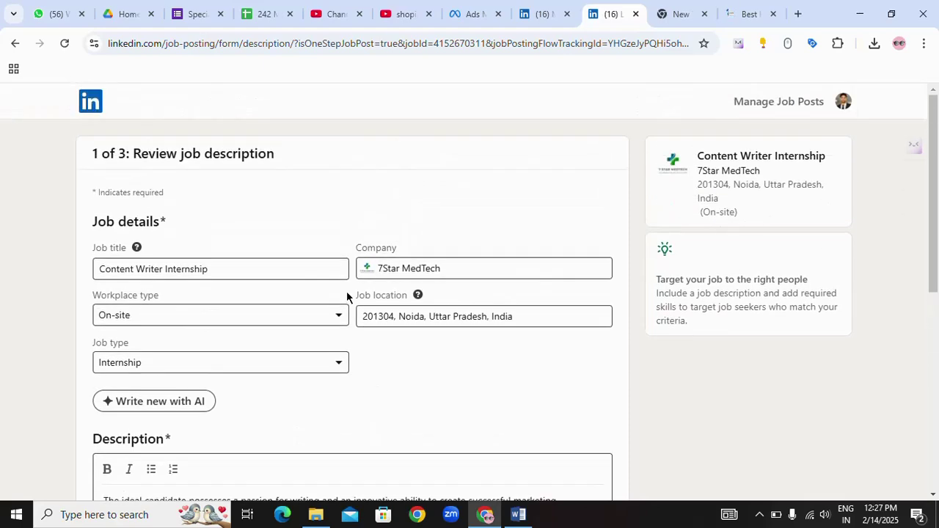
Generate a new job description with AI, replacing the initial text, and read through the draft.
scroll(257, 357, down, 2)
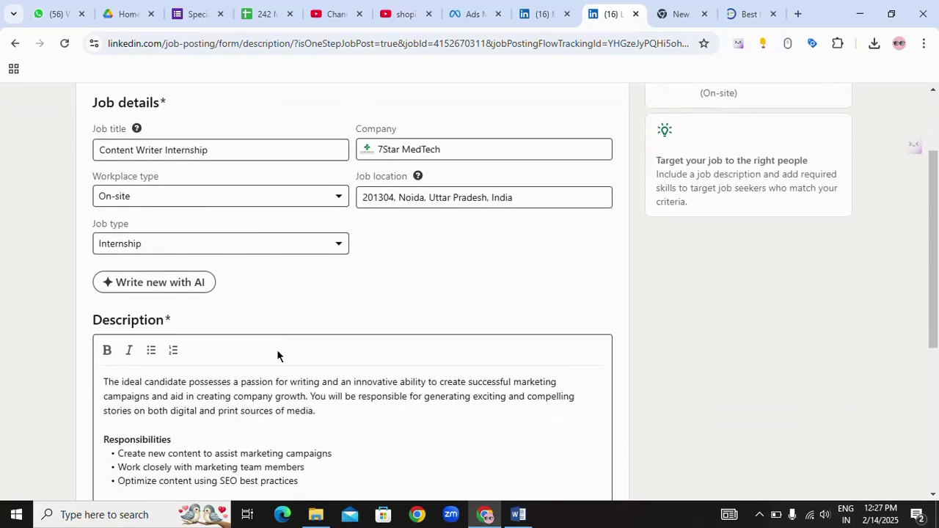
scroll(264, 269, down, 1)
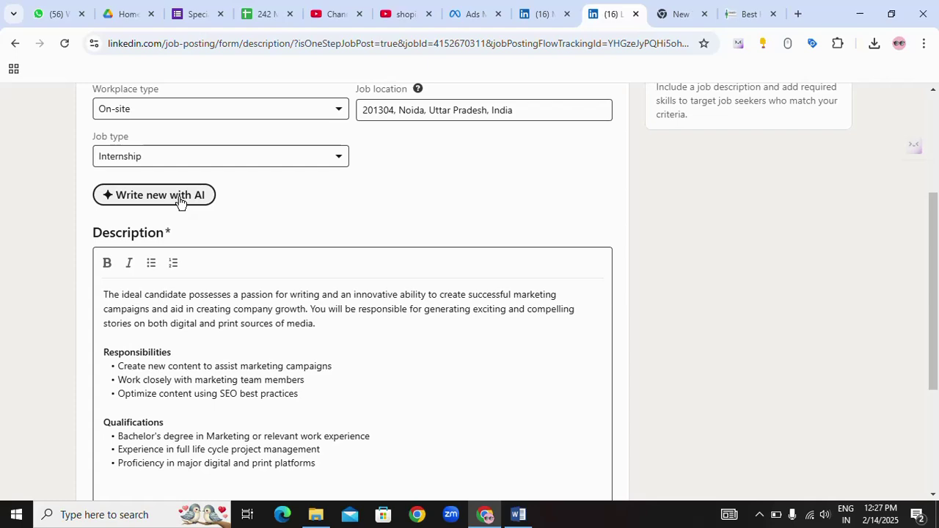
scroll(241, 223, down, 2)
scroll(231, 199, up, 2)
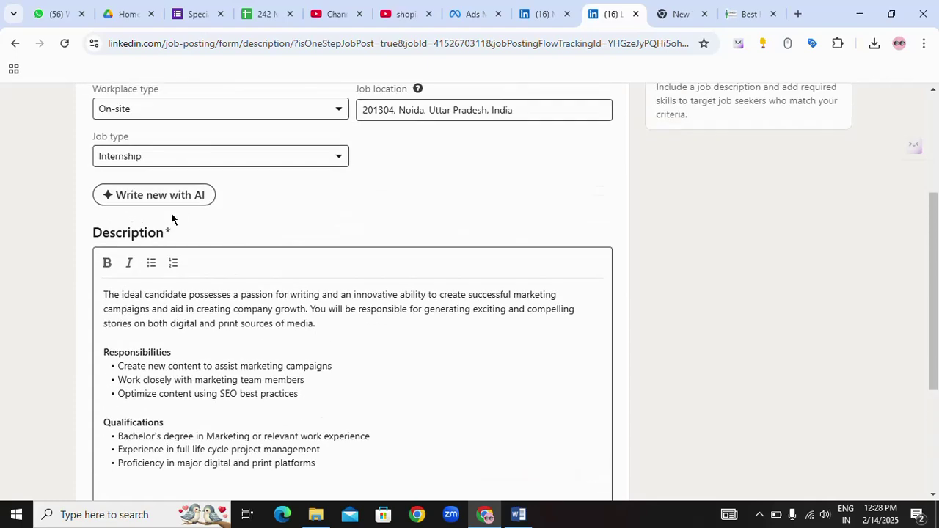
scroll(270, 338, down, 2)
scroll(212, 232, up, 2)
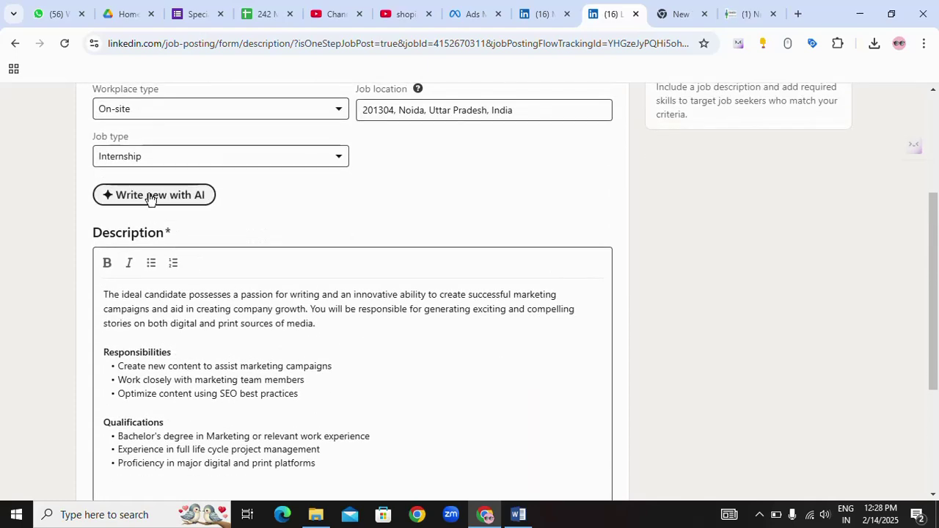
click(151, 197)
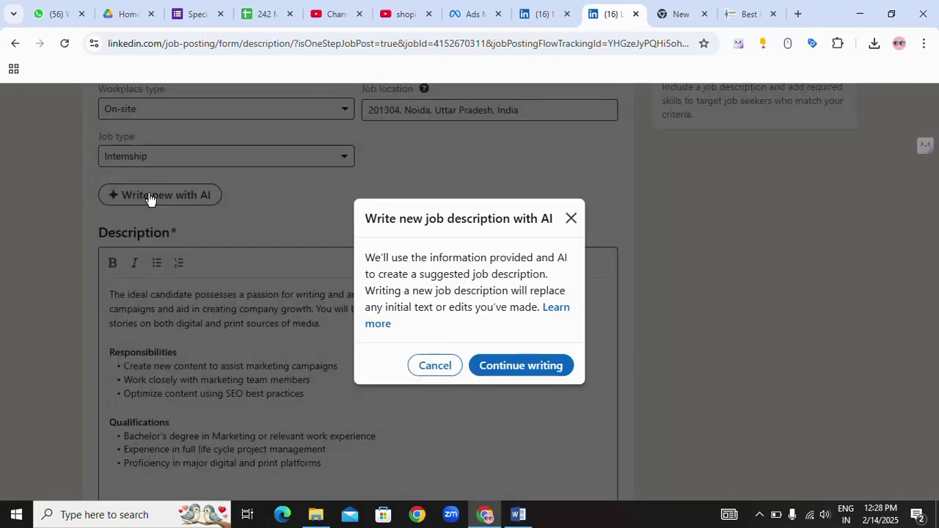
click(521, 365)
scroll(474, 352, down, 4)
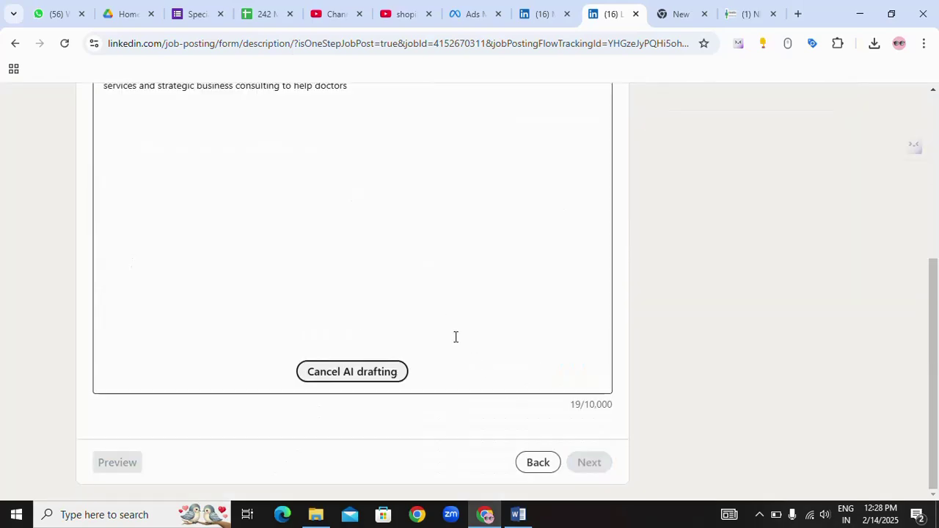
scroll(401, 333, up, 3)
scroll(227, 342, down, 3)
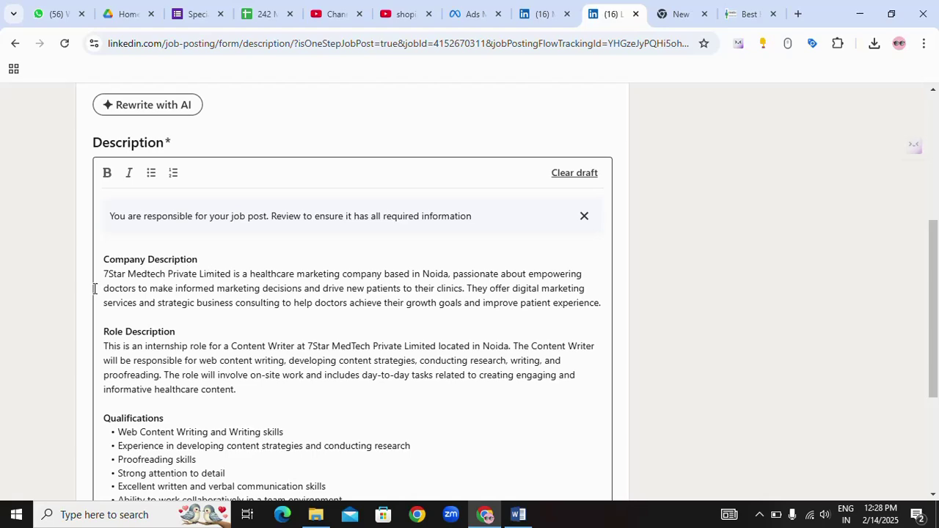
scroll(251, 352, down, 3)
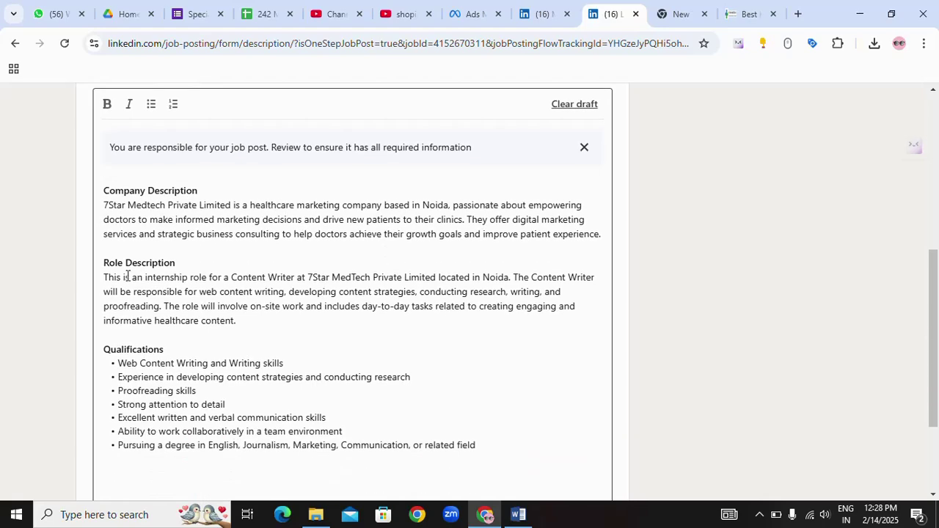
scroll(247, 345, down, 2)
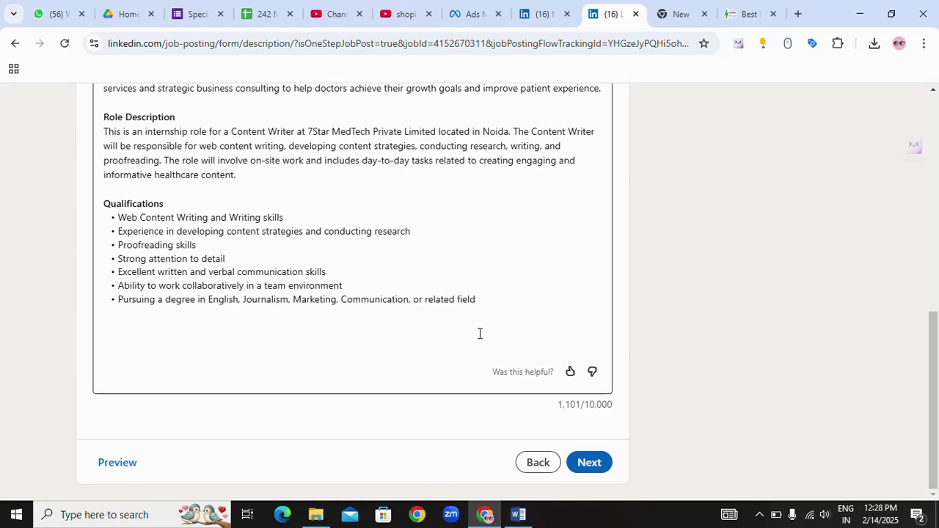
Replace the entire description with the full Content Writer Intern job text copied from the open Word document.
drag(484, 304, 66, 244)
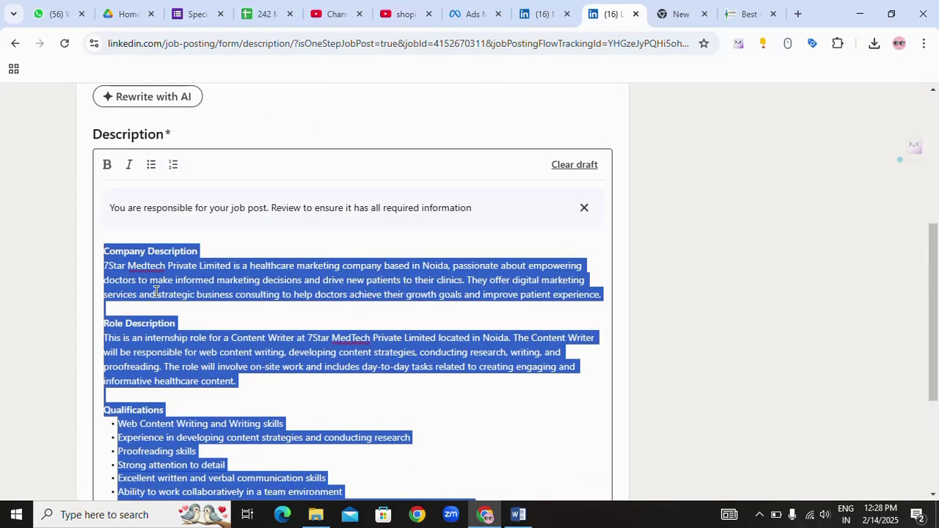
click(515, 515)
drag(250, 181, 518, 346)
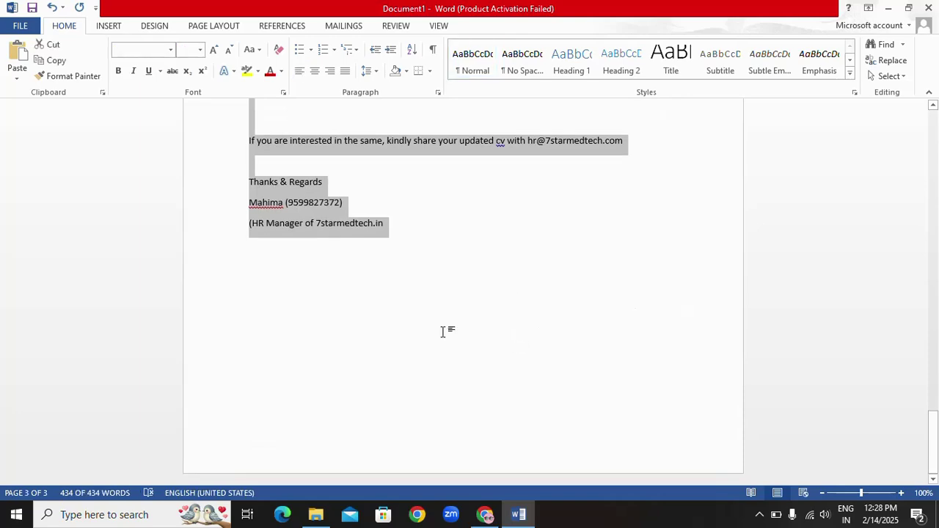
key(alt+Tab)
click(289, 398)
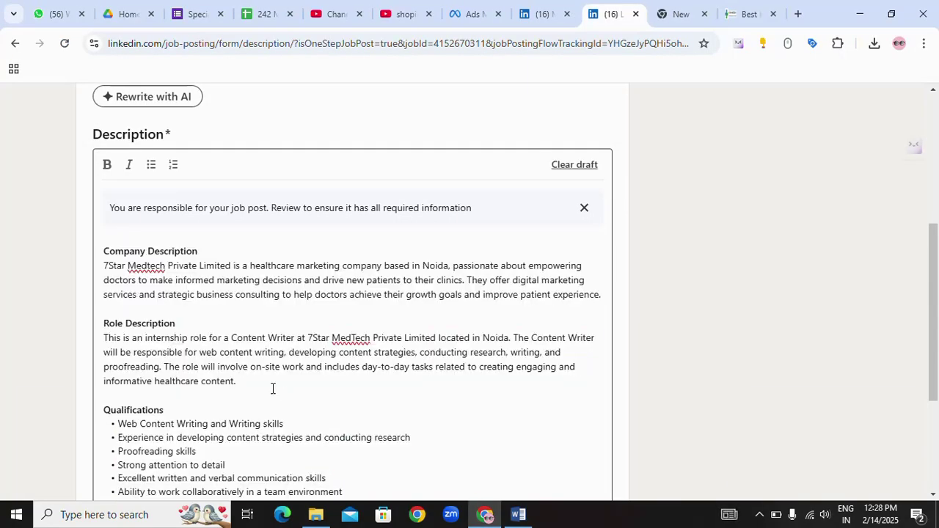
key(ctrl+a)
key(ctrl+v)
scroll(263, 384, down, 1)
scroll(263, 383, up, 3)
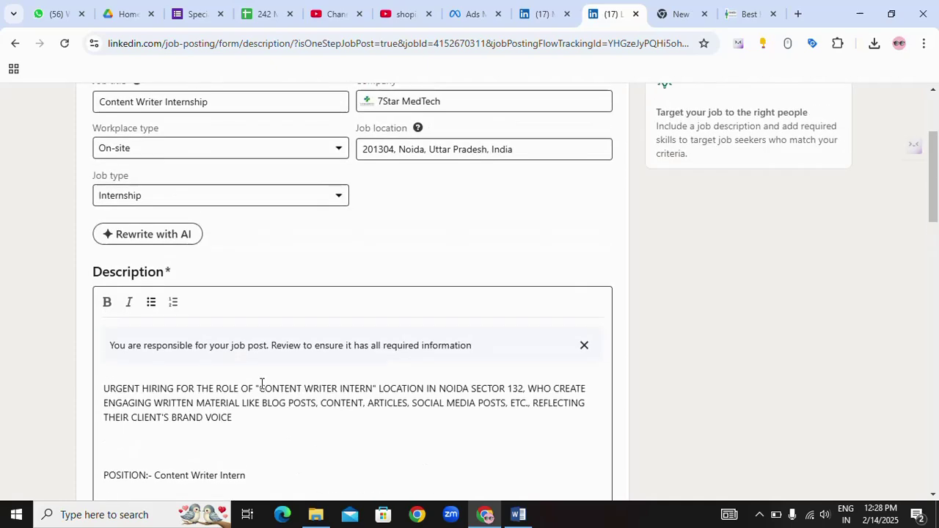
Review the pasted job description down to its closing contact lines and continue to the job settings.
scroll(260, 385, down, 1)
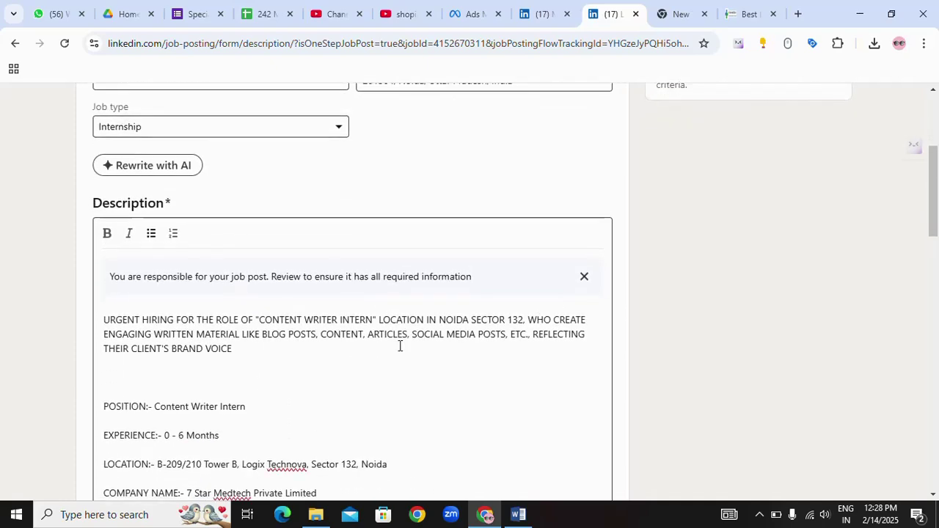
scroll(360, 348, down, 4)
scroll(277, 324, down, 7)
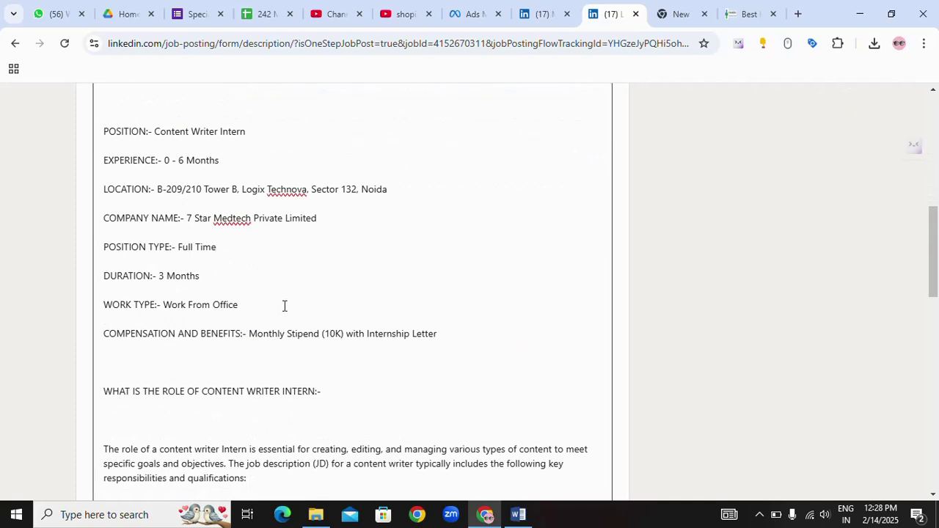
scroll(191, 330, down, 1)
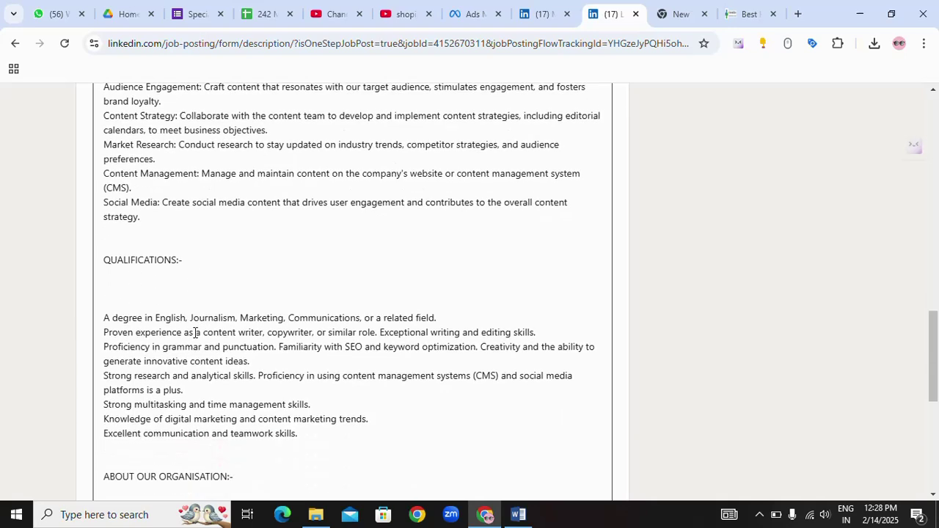
scroll(160, 339, down, 3)
scroll(163, 340, down, 3)
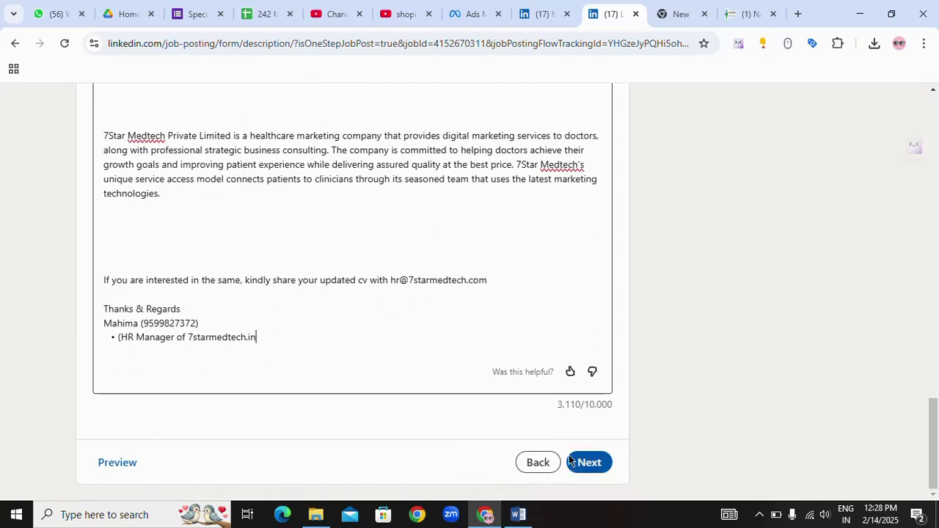
click(594, 461)
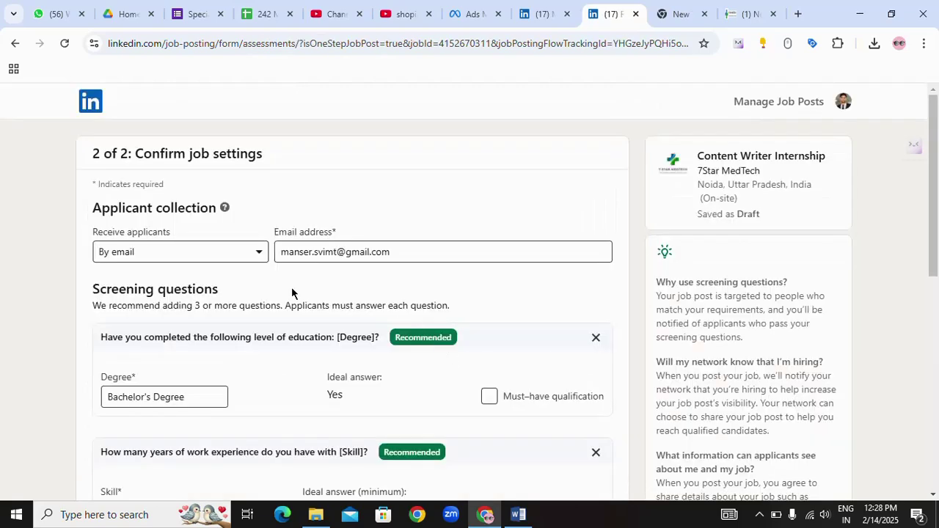
Select the applicant email address for replacement, switch to the Word document and copy the HR contact email from its closing lines.
click(300, 251)
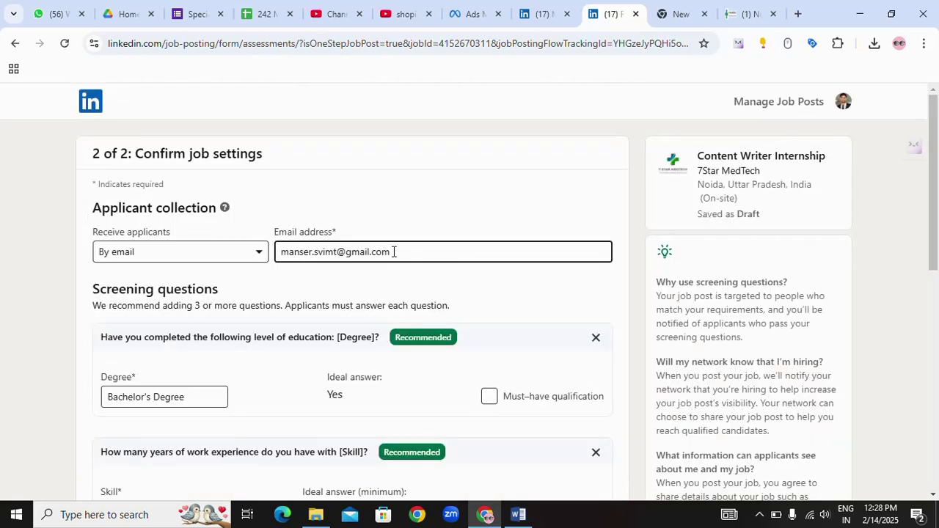
drag(404, 251, 260, 255)
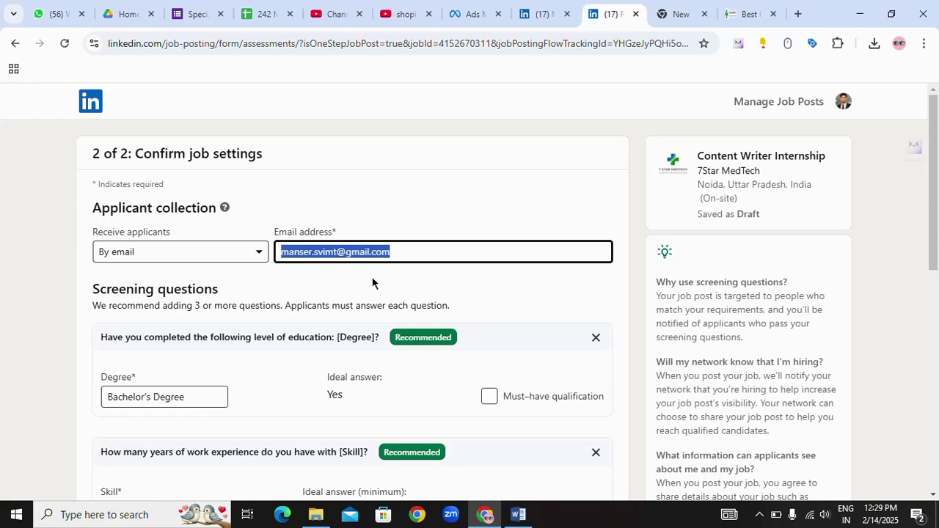
key(alt+Tab)
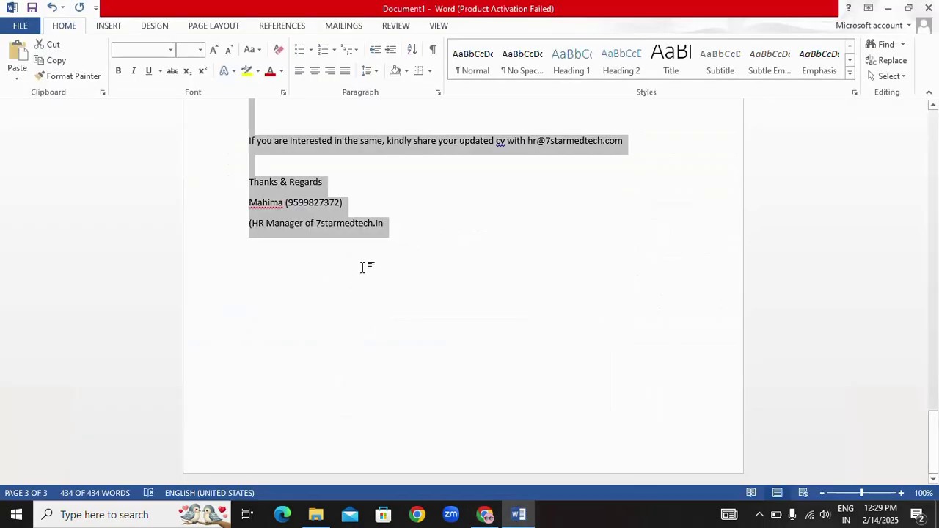
click(362, 265)
scroll(381, 270, up, 6)
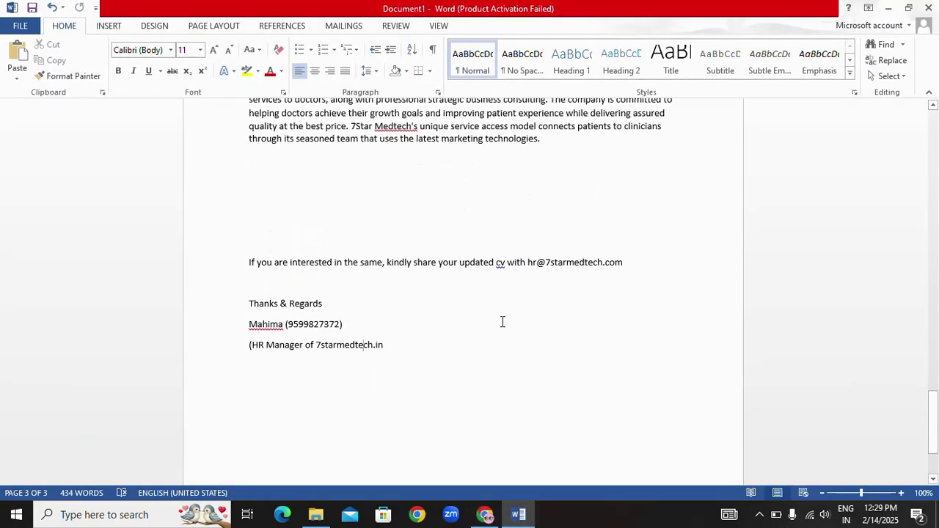
scroll(503, 321, up, 1)
scroll(501, 321, down, 5)
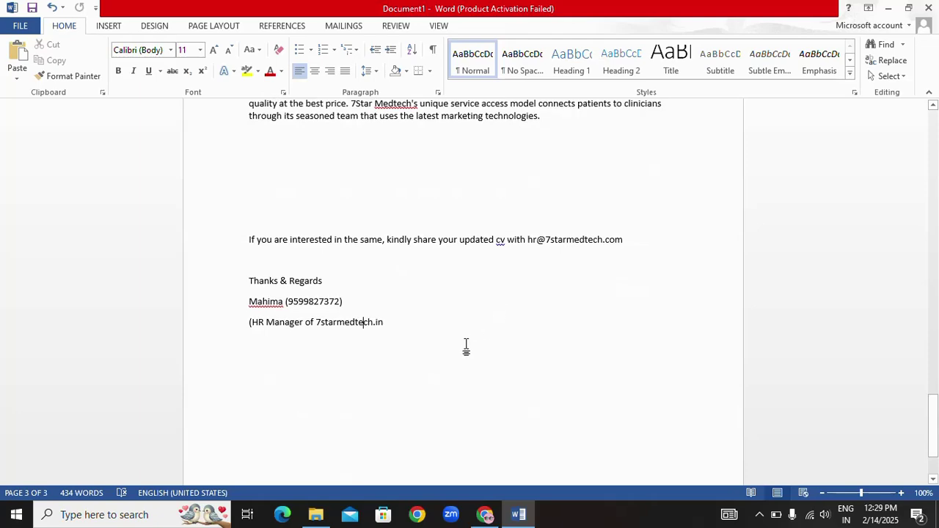
scroll(458, 345, up, 4)
scroll(527, 385, down, 1)
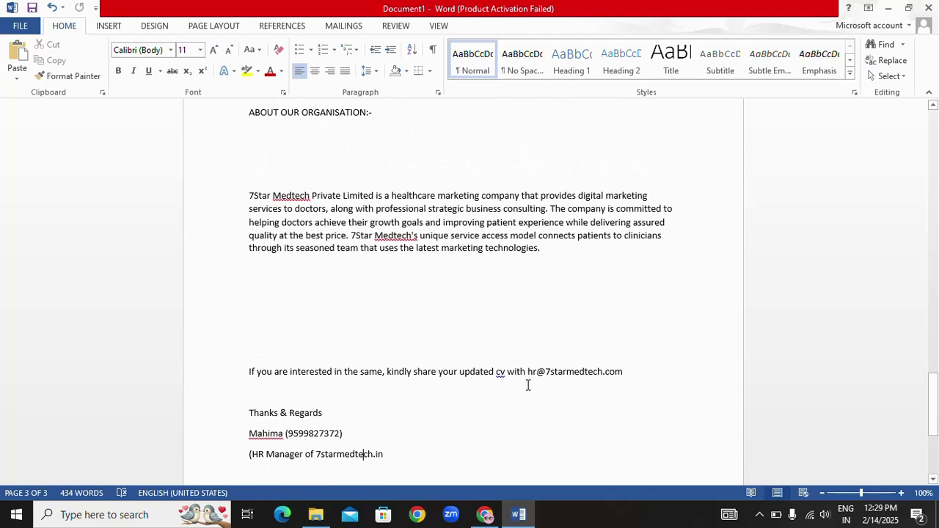
drag(528, 372, 620, 374)
key(ctrl+c)
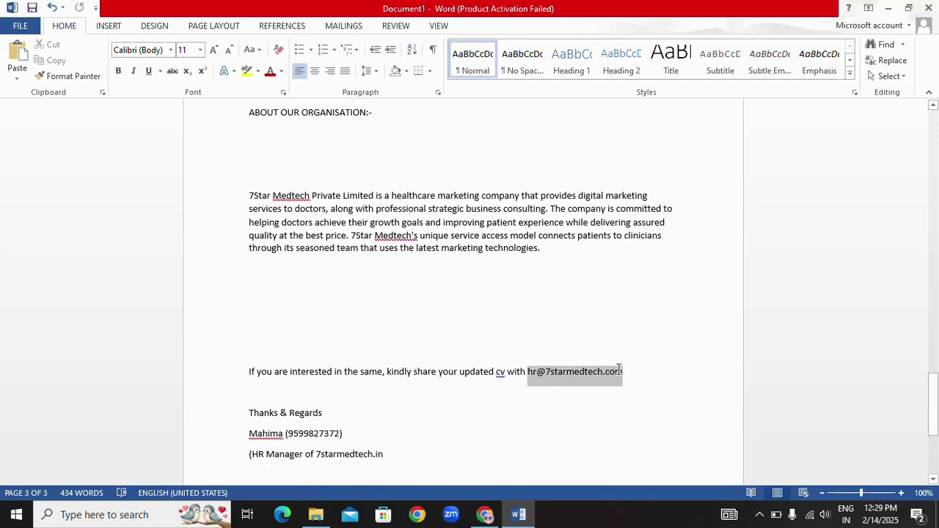
Return to the job settings and replace the applicant email address with the copied HR email.
key(alt+Tab)
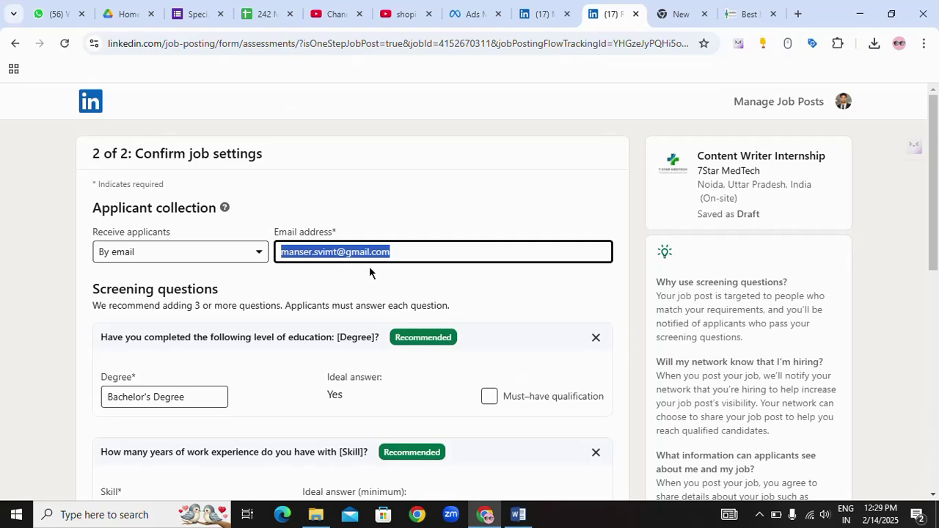
key(ctrl+v)
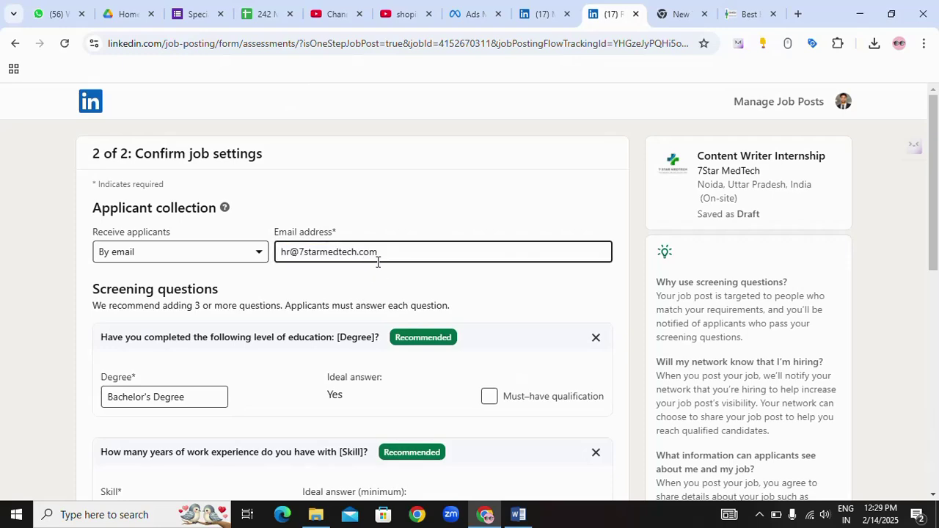
click(378, 262)
Mark the Bachelor's Degree education screening question as a must-have qualification.
scroll(378, 263, down, 2)
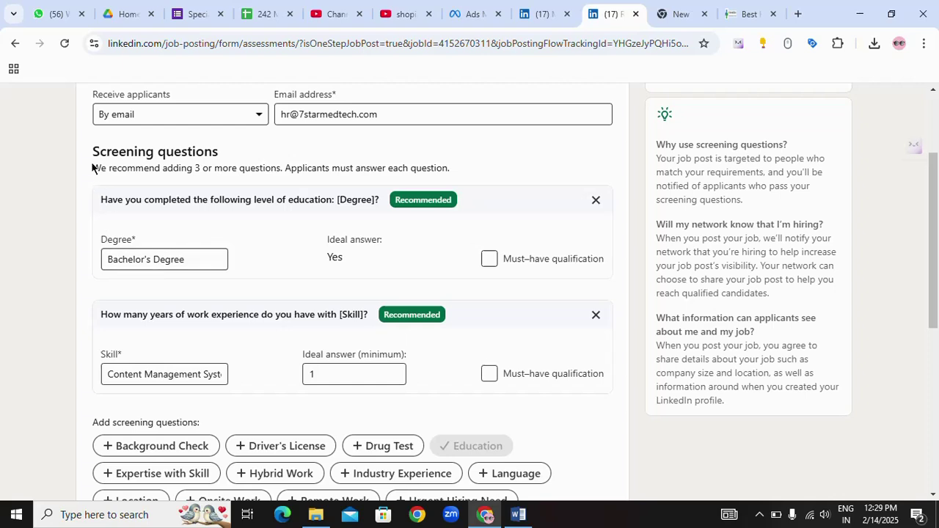
drag(92, 150, 260, 168)
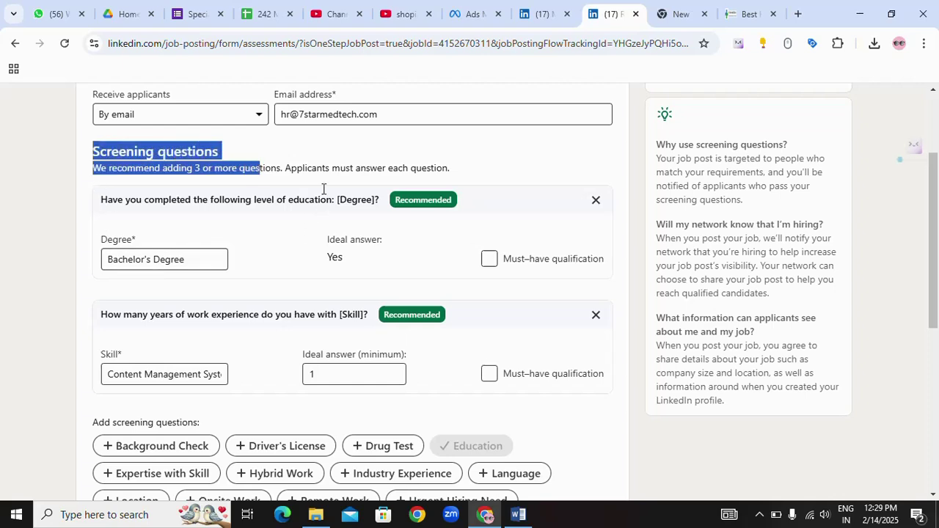
click(349, 143)
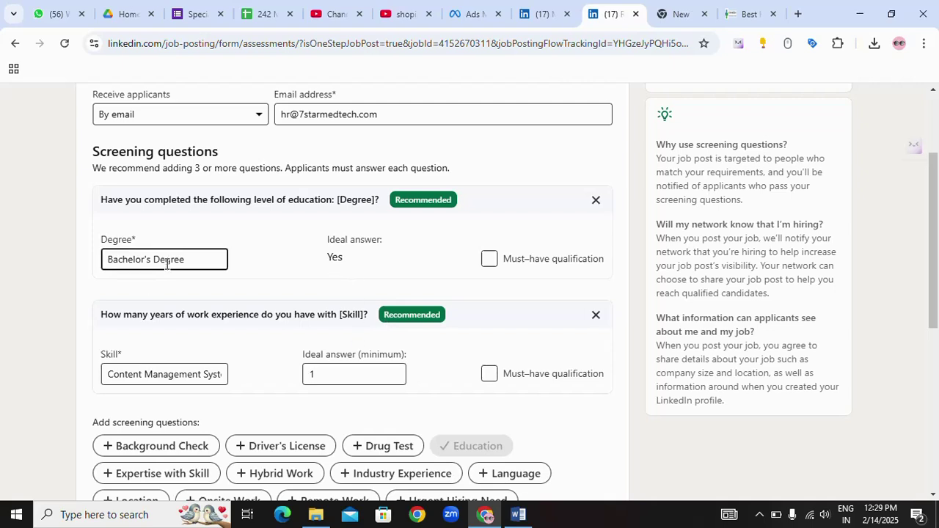
drag(331, 257, 353, 261)
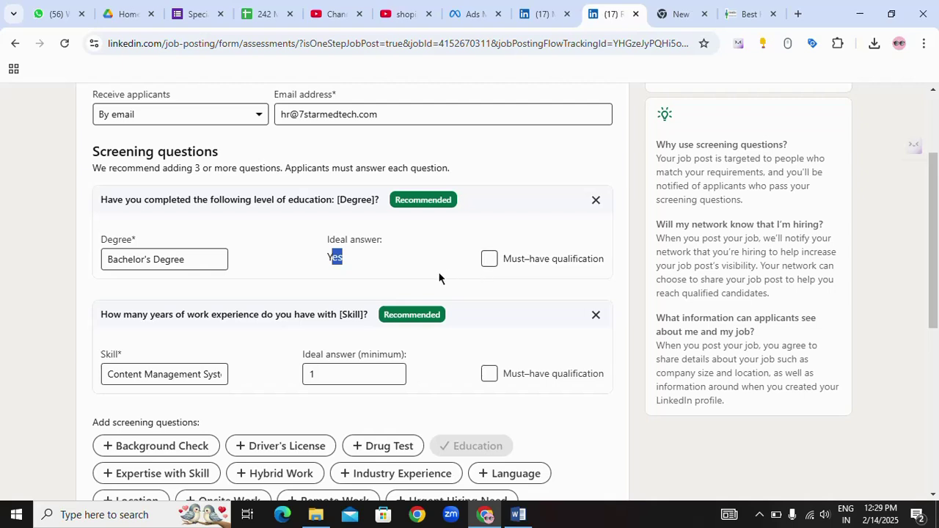
click(489, 259)
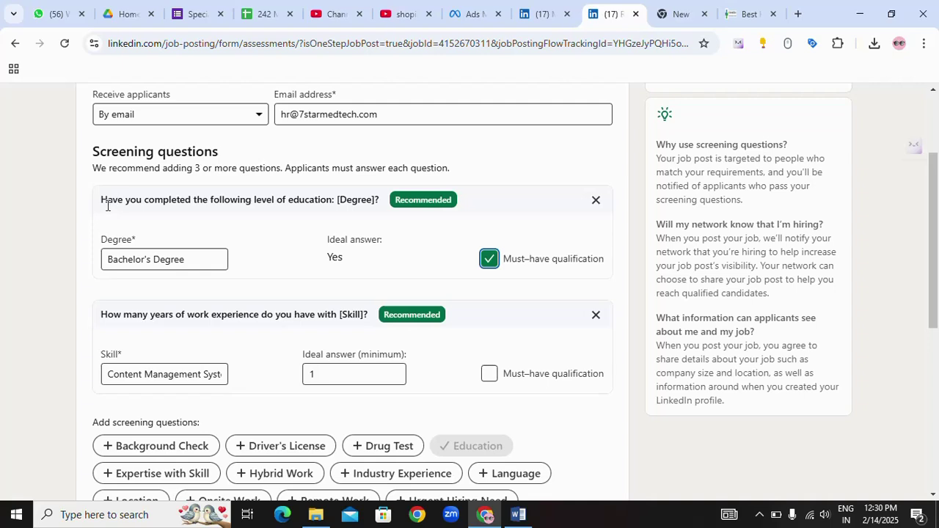
drag(101, 201, 343, 221)
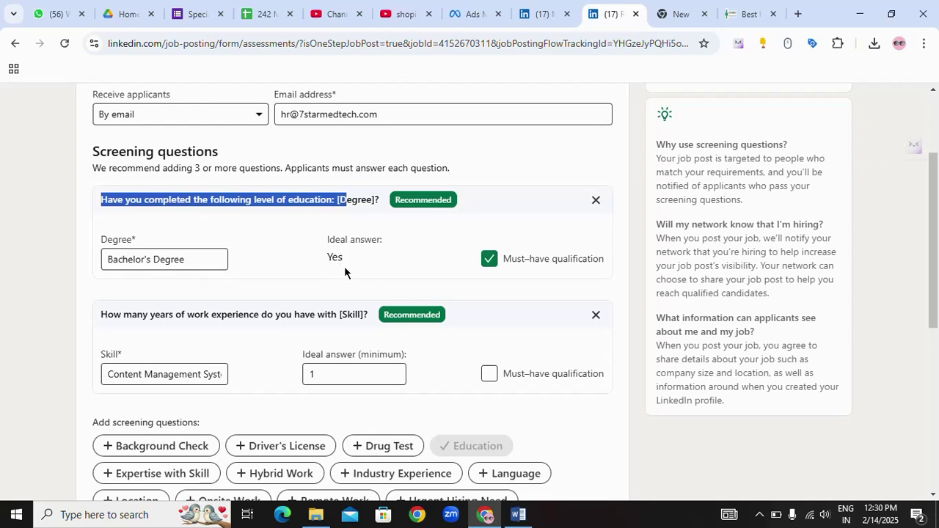
Review the skill and minimum-years fields of the work experience screening question and remove that question from the job post.
drag(102, 317, 363, 328)
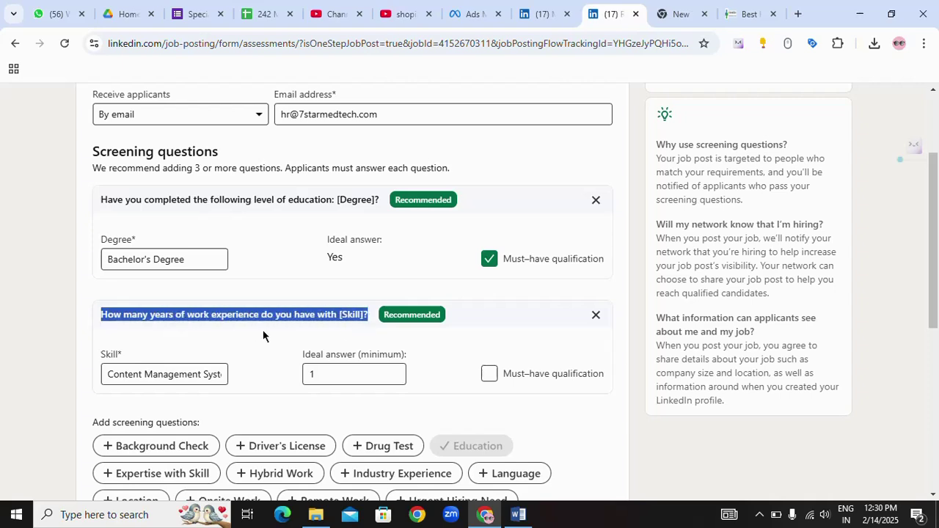
click(222, 326)
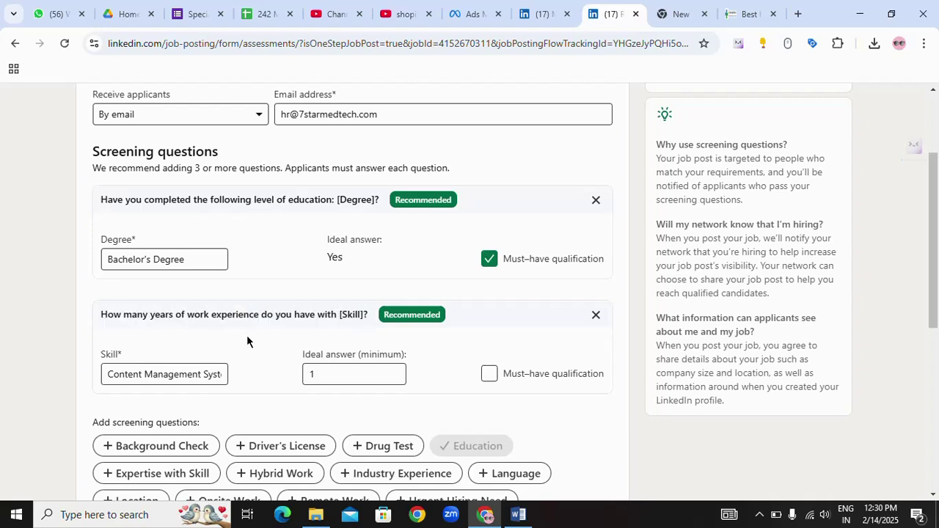
click(157, 379)
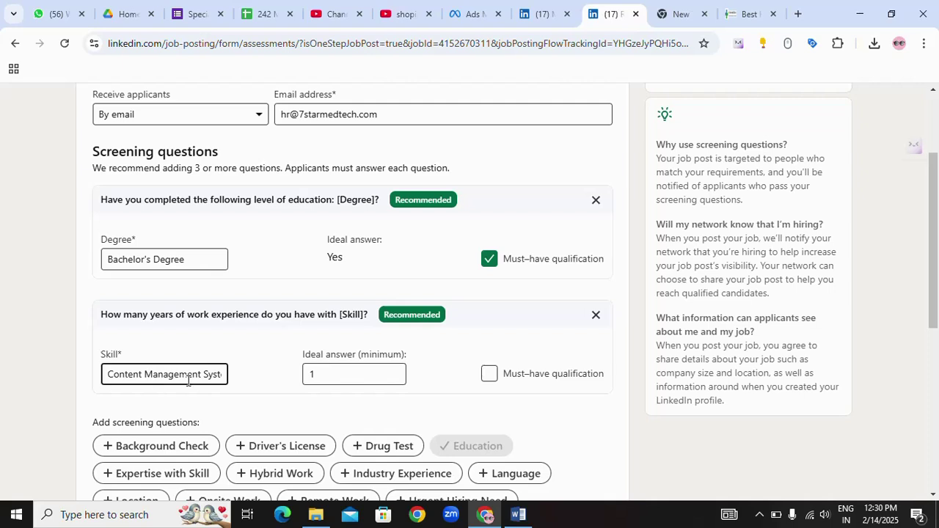
click(330, 379)
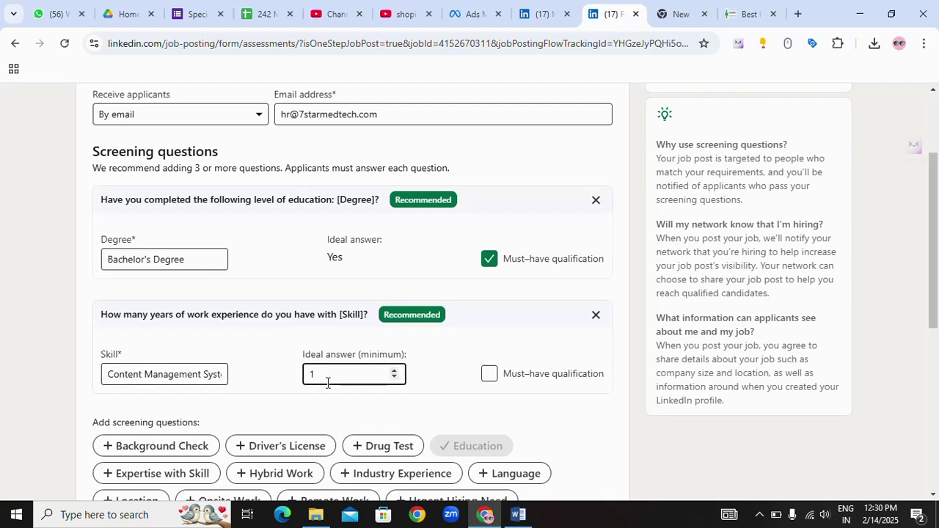
click(431, 370)
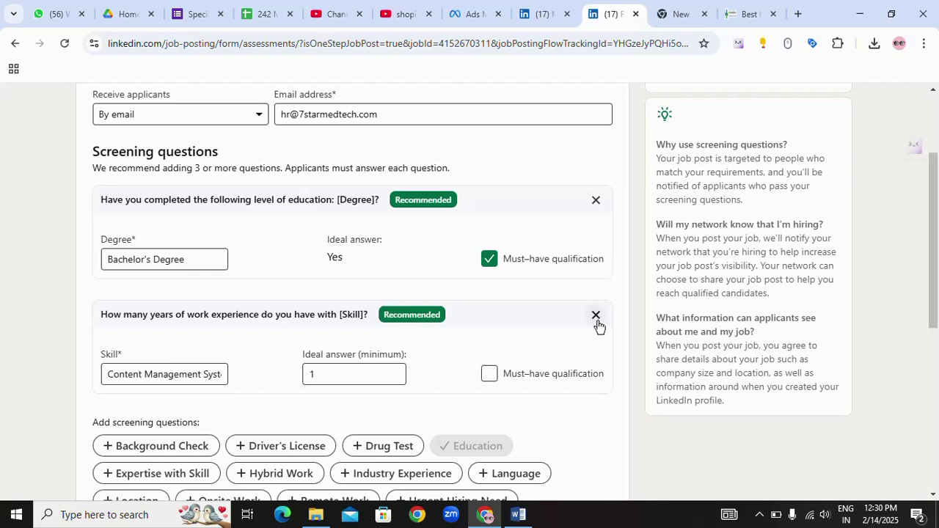
click(596, 315)
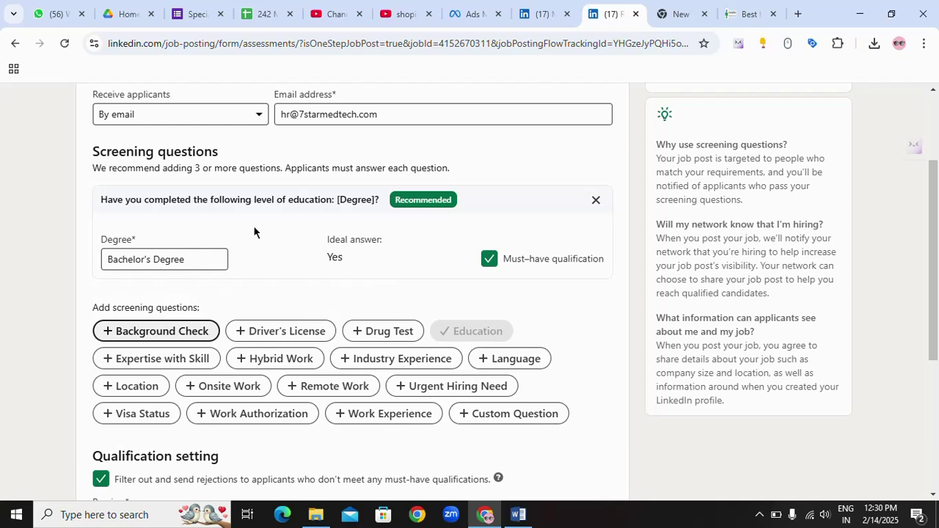
Add a custom screening question reading "Do you have Good Communication skill?".
scroll(254, 232, down, 1)
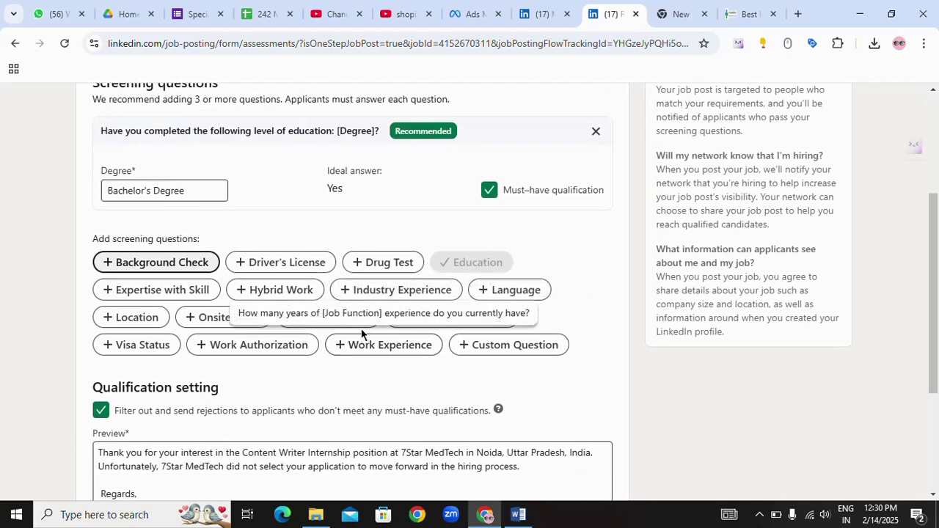
scroll(337, 294, up, 1)
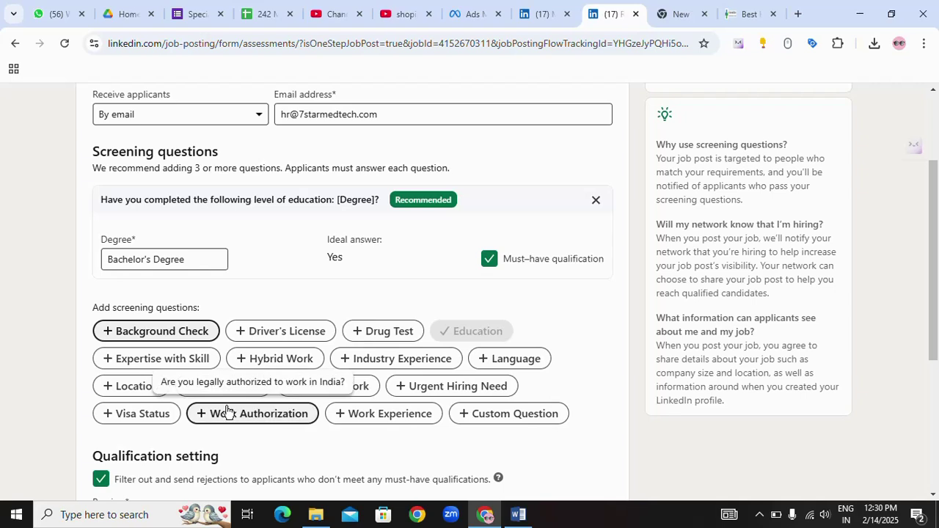
click(504, 422)
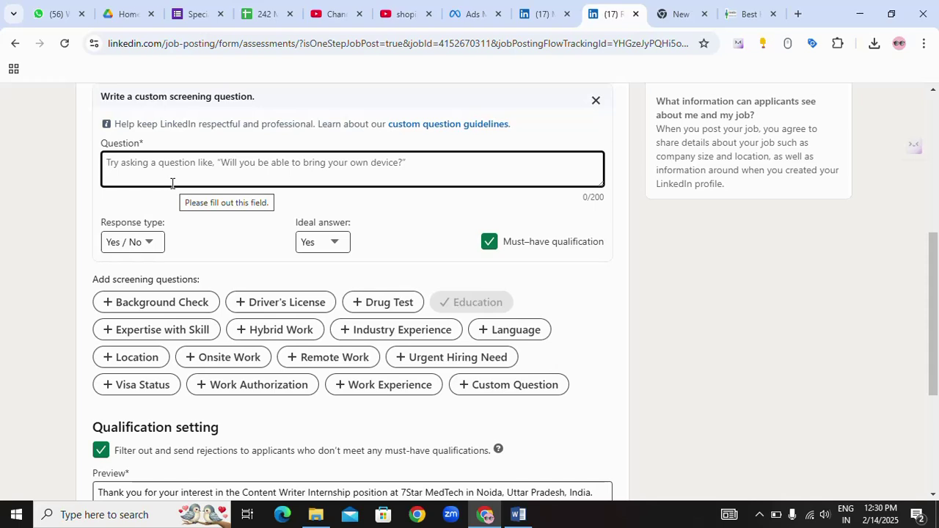
text(Do you)
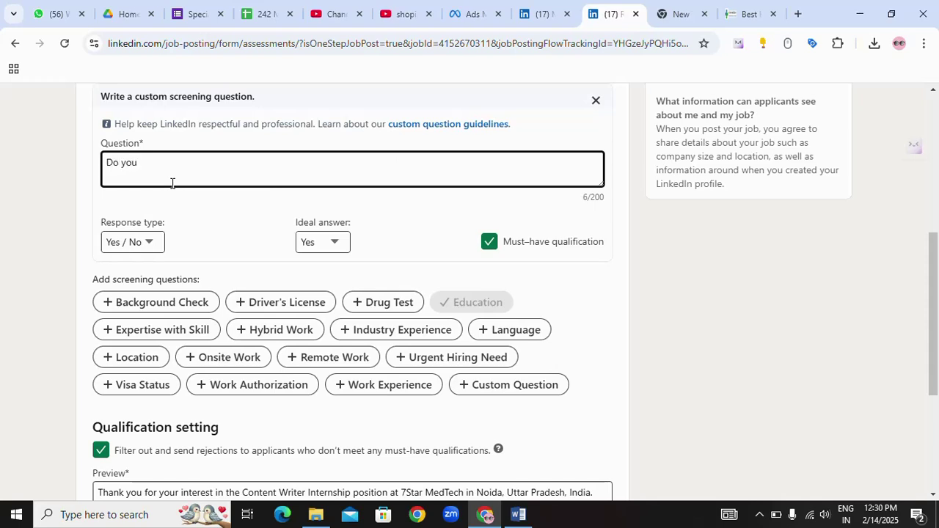
key(BackSpace)
key(BackSpace)
key(BackSpace)
text(you have Good Commun)
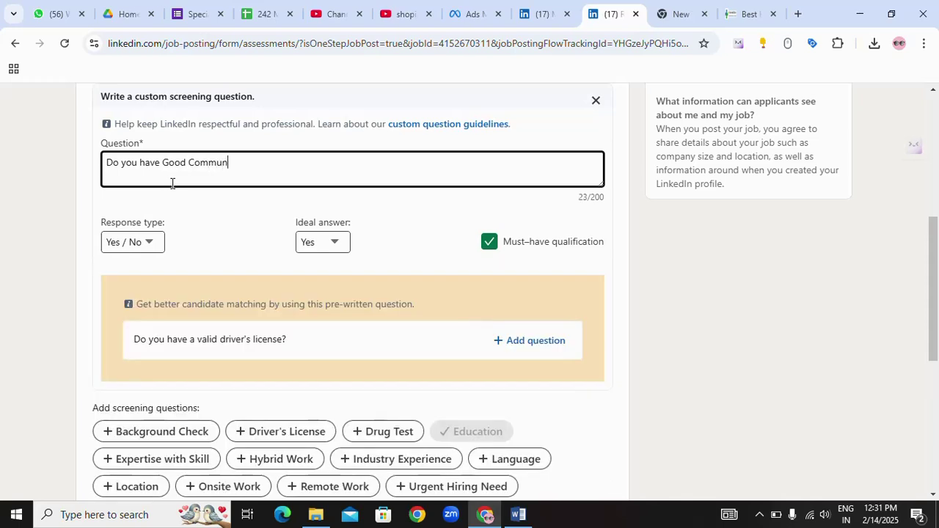
text(ication skill?)
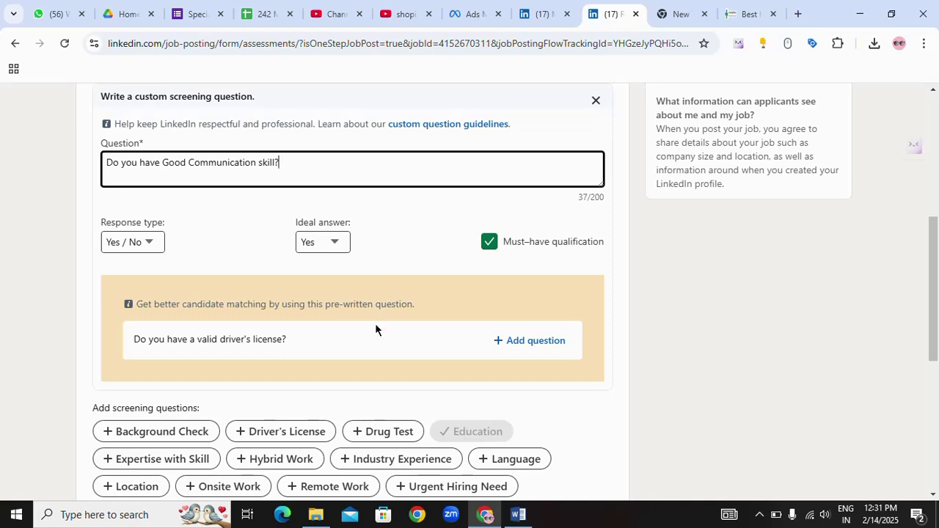
Review the custom communication question, its response settings and the other screening questions available to add.
scroll(376, 323, down, 1)
scroll(375, 328, up, 2)
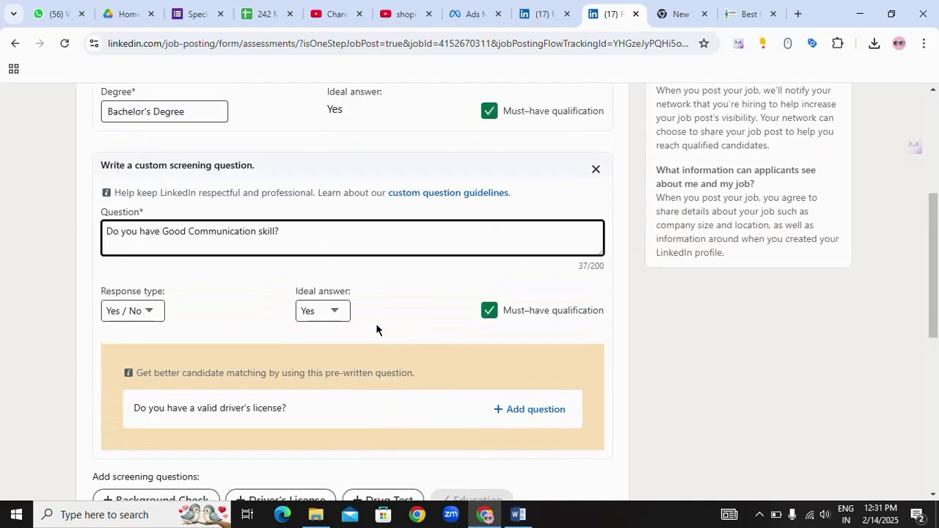
scroll(333, 289, down, 2)
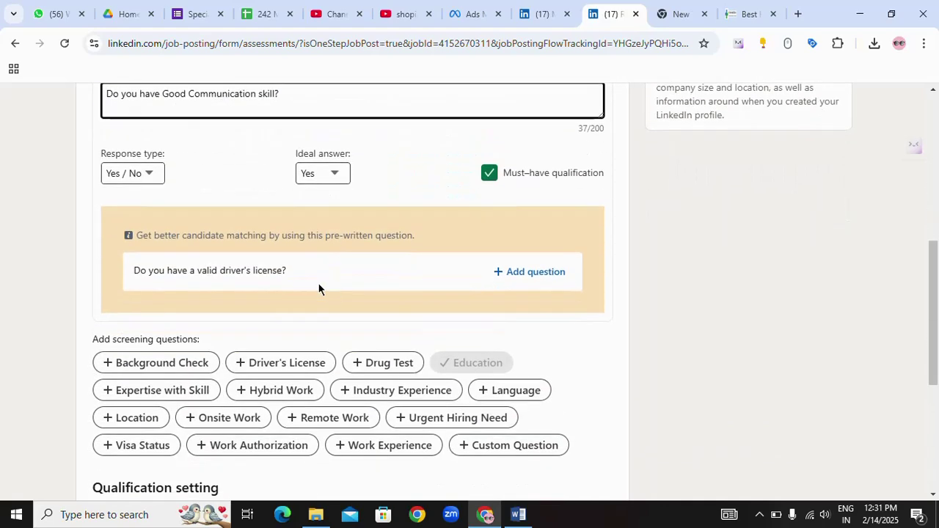
scroll(319, 286, up, 2)
drag(288, 235, 189, 231)
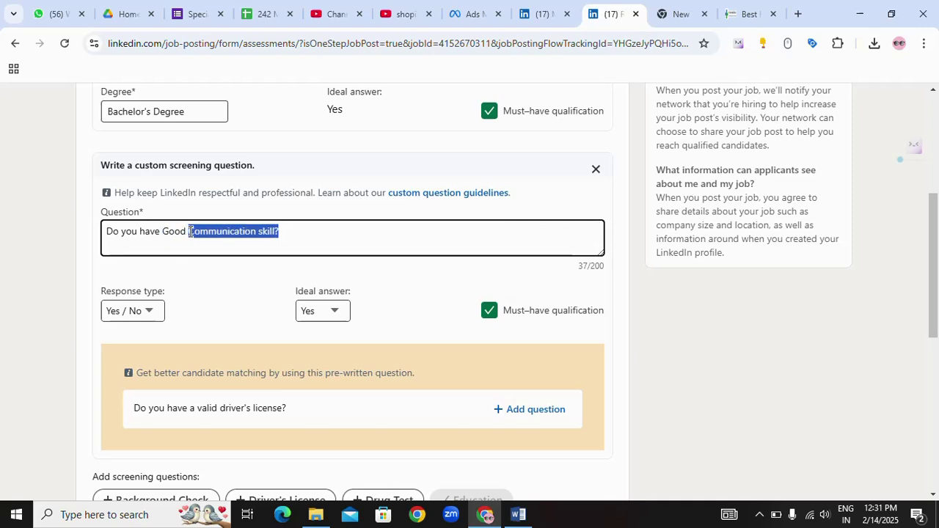
click(284, 232)
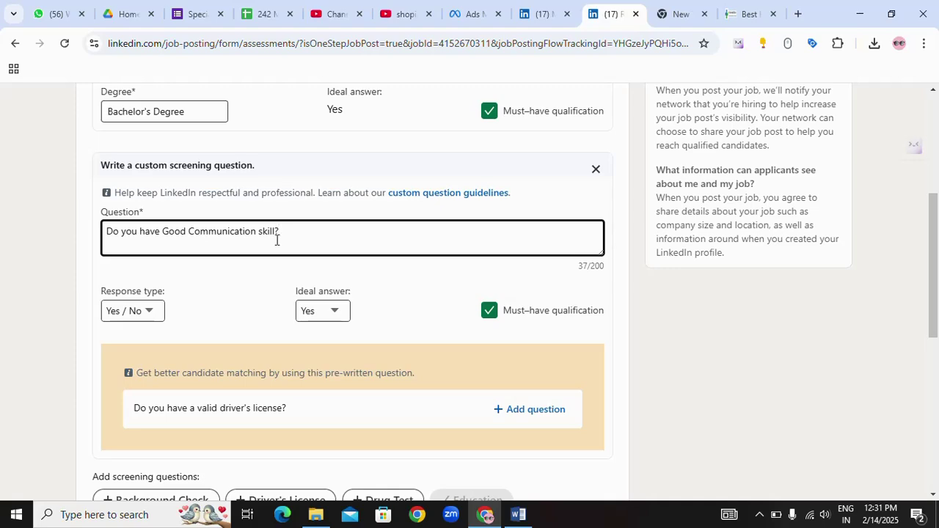
scroll(278, 268, down, 2)
scroll(278, 270, down, 4)
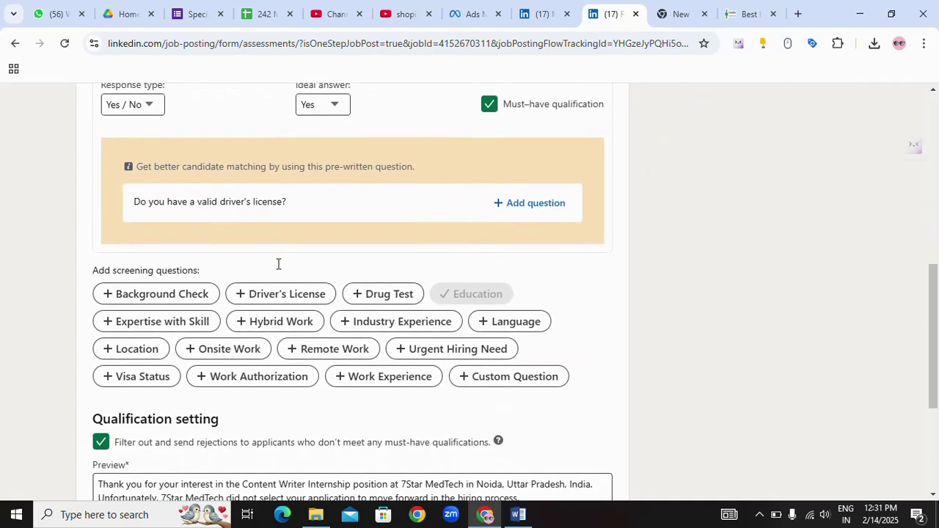
scroll(242, 297, up, 2)
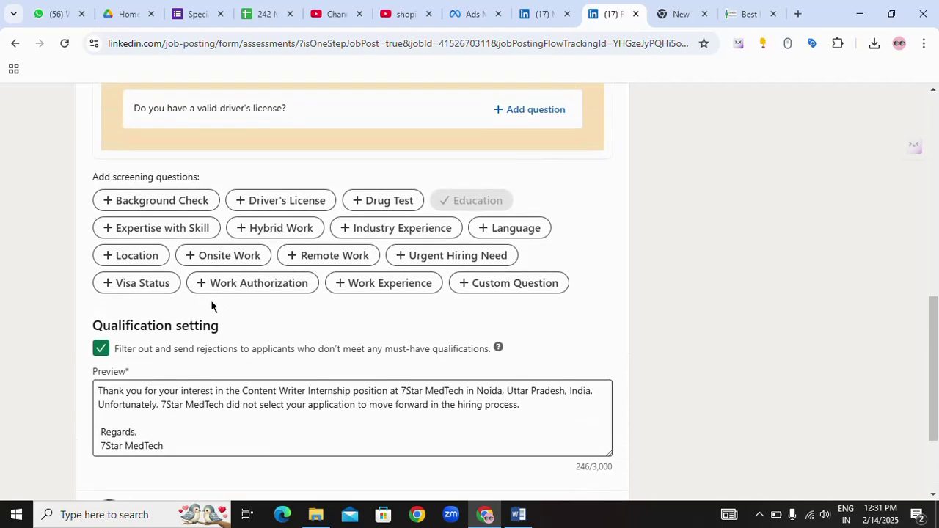
scroll(210, 299, up, 5)
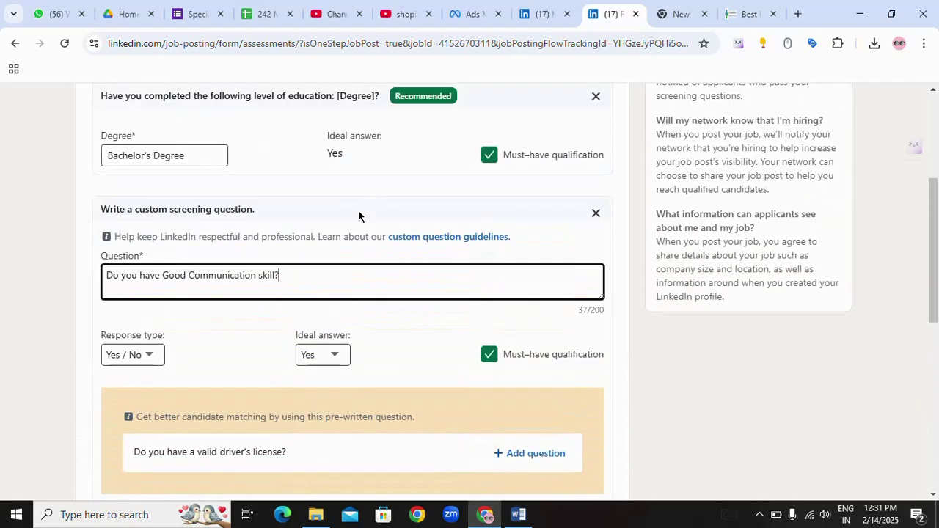
Examine the qualification setting that filters out applicants and the preview of its rejection message, down to the end of the form.
scroll(358, 214, down, 3)
scroll(358, 214, down, 2)
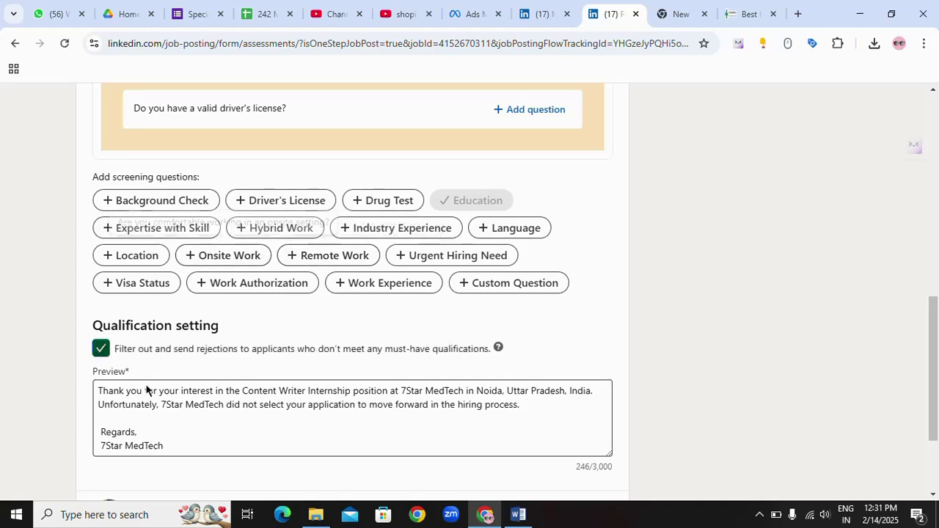
scroll(146, 389, down, 1)
scroll(264, 266, up, 2)
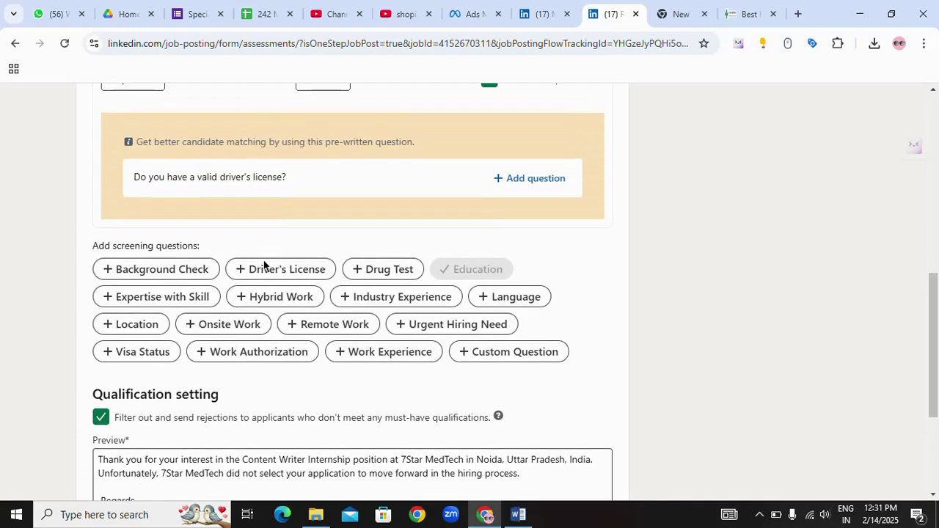
scroll(189, 275, down, 2)
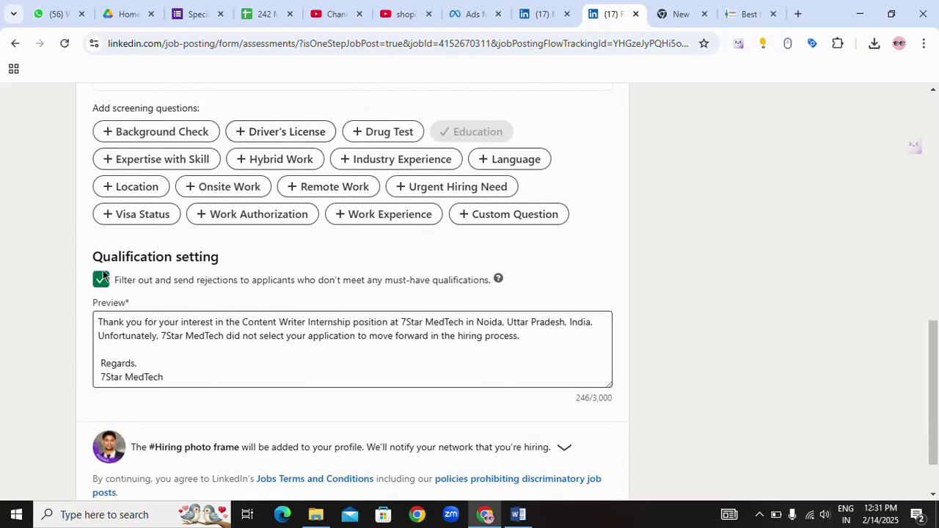
drag(92, 259, 268, 266)
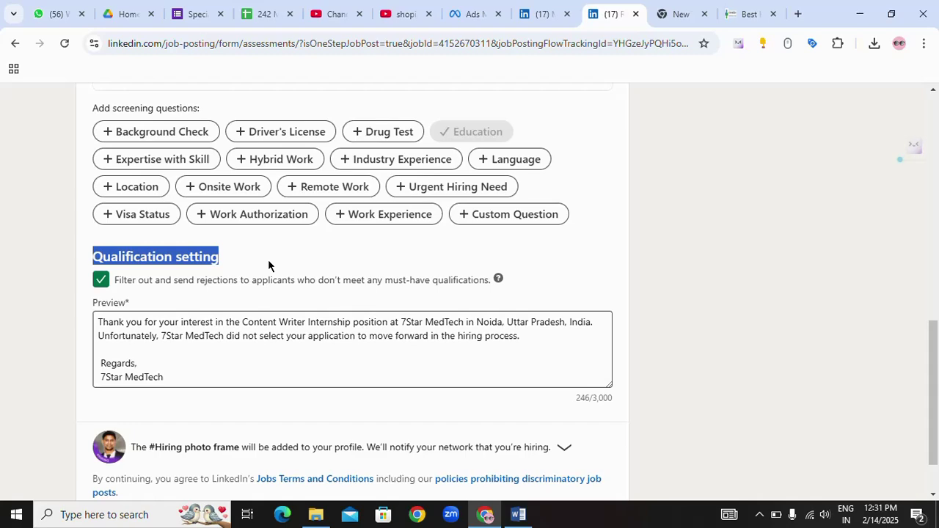
scroll(268, 266, up, 3)
scroll(268, 266, down, 3)
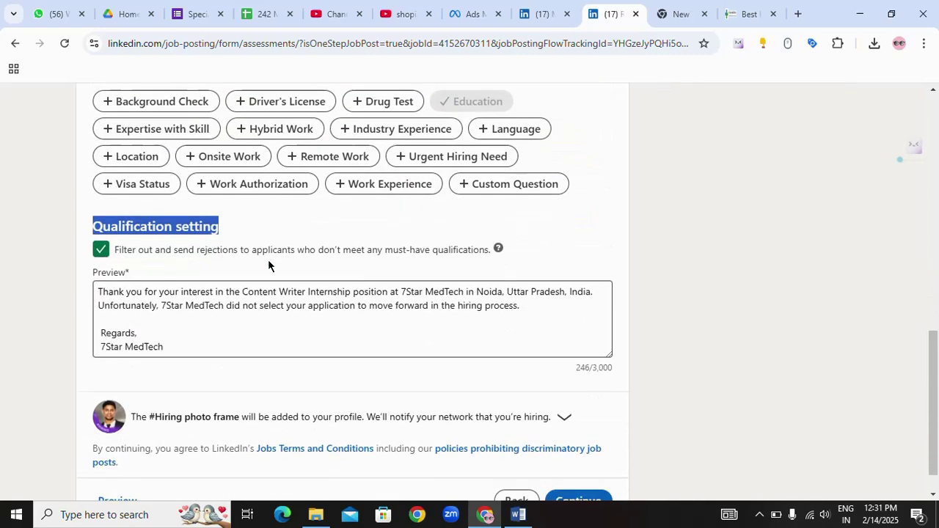
scroll(268, 266, down, 1)
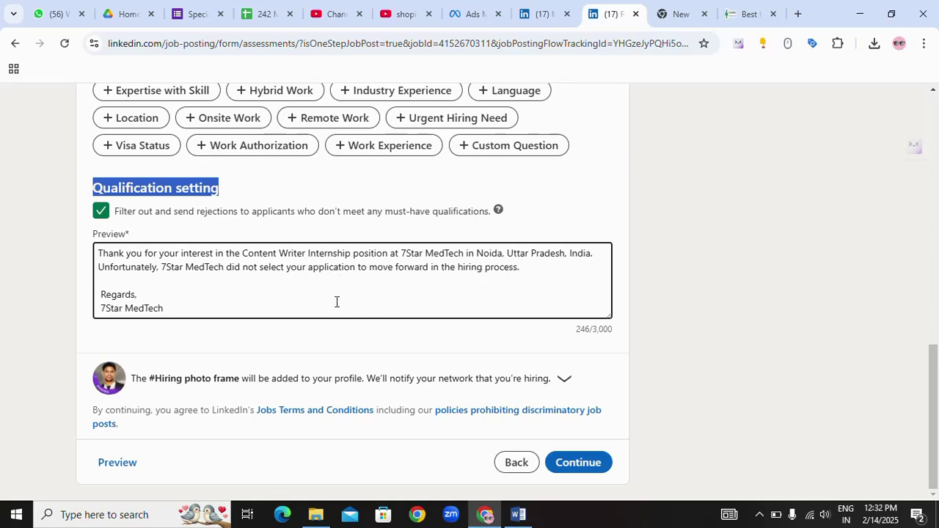
Recheck the education and communication screening questions with their ideal answers and must-have settings.
scroll(312, 292, up, 5)
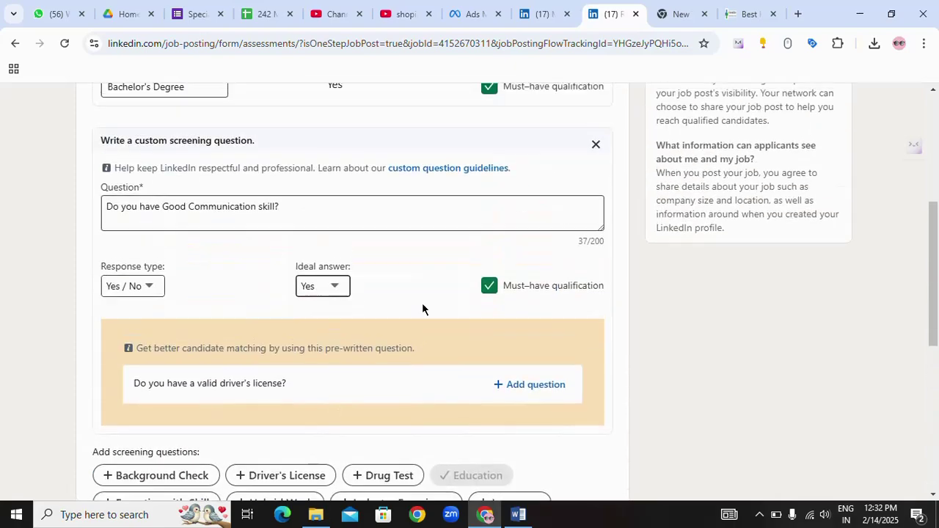
scroll(501, 279, up, 3)
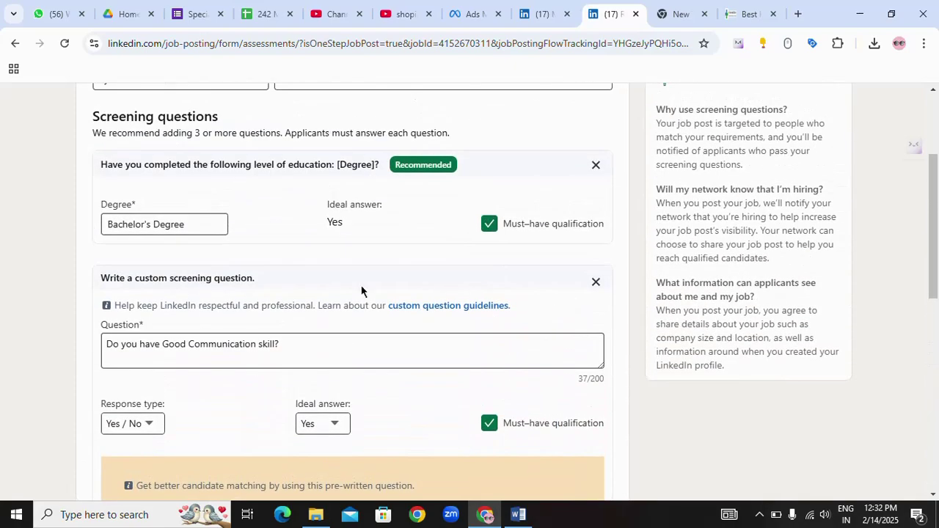
scroll(335, 378, down, 2)
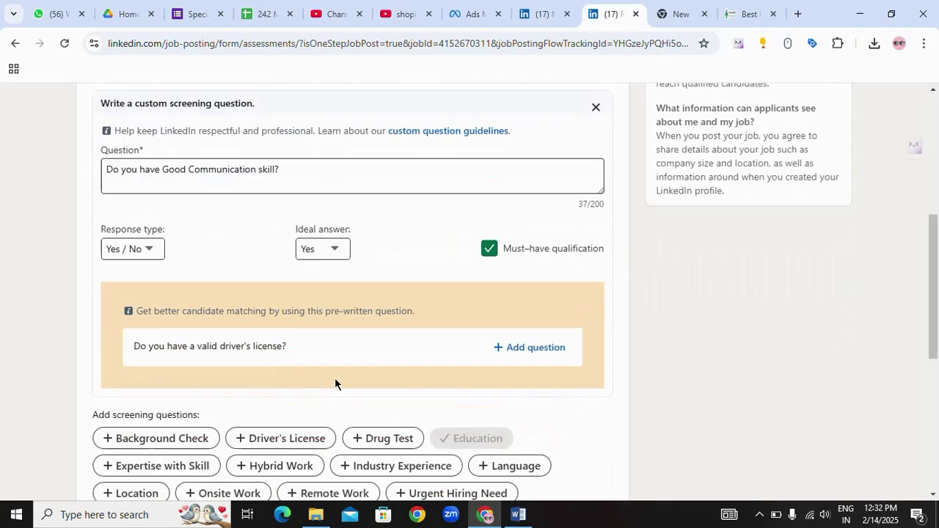
scroll(353, 316, up, 1)
scroll(440, 184, down, 2)
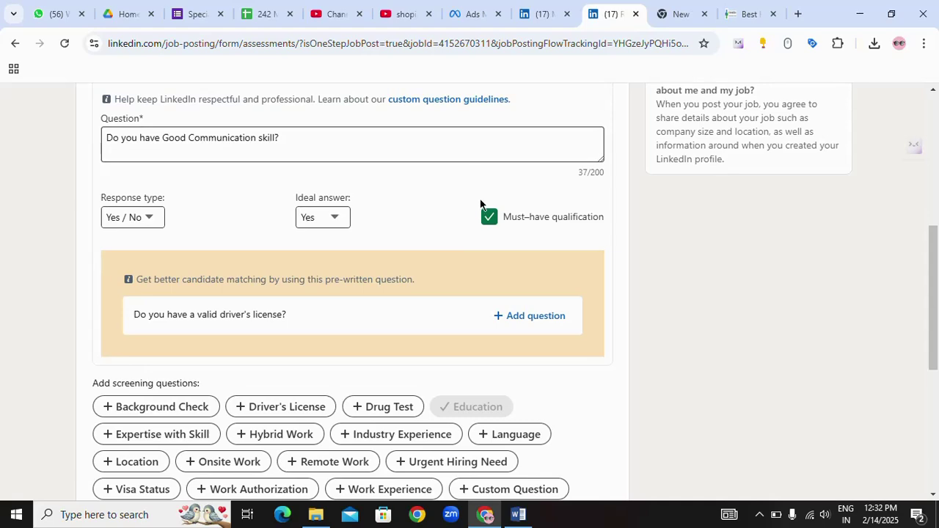
Accept the screening questions and rejection message as they are and continue to the job promotion stage.
scroll(441, 221, down, 4)
click(266, 286)
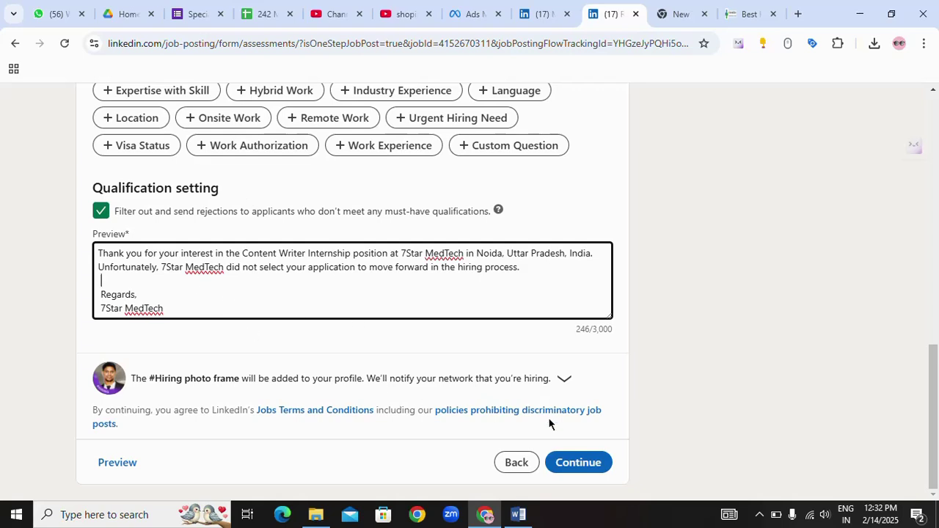
click(579, 463)
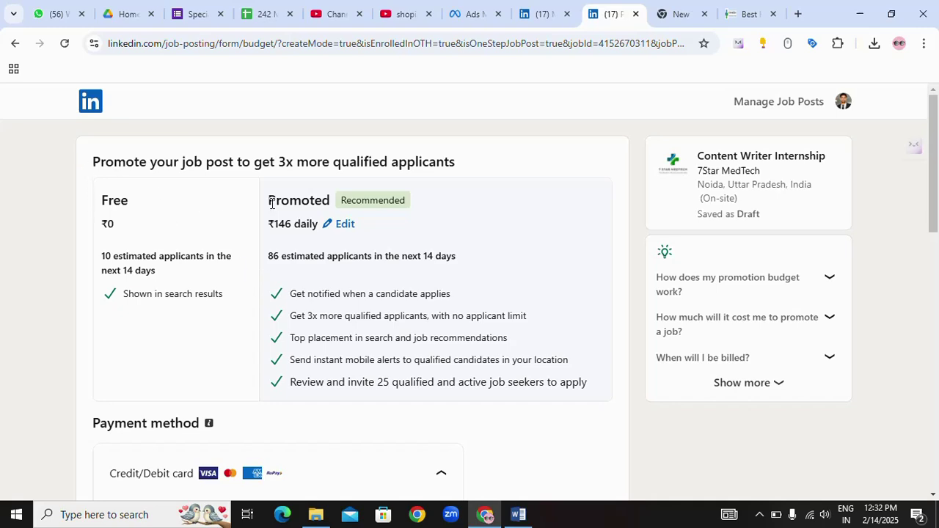
Compare the Free and Promoted options for the job post, including their cost and benefits.
drag(268, 201, 386, 236)
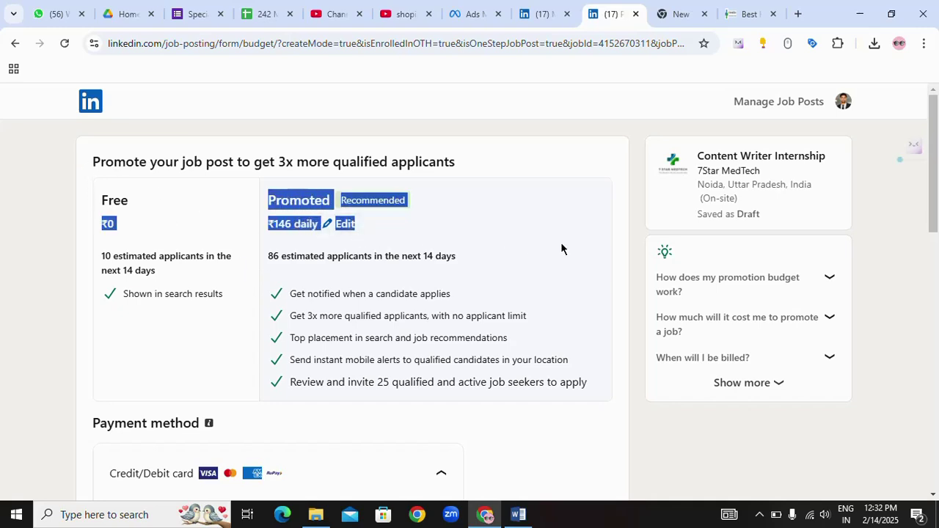
click(463, 252)
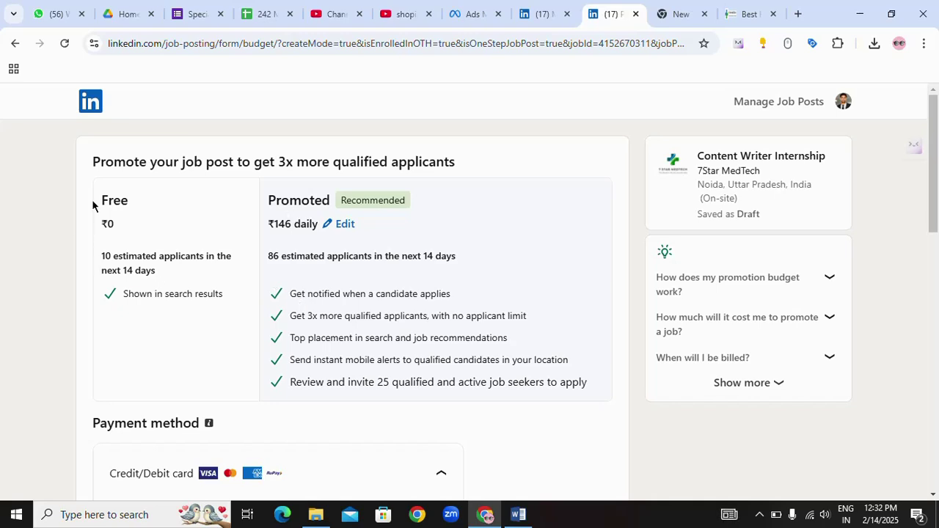
drag(101, 200, 136, 223)
click(91, 274)
scroll(115, 275, down, 1)
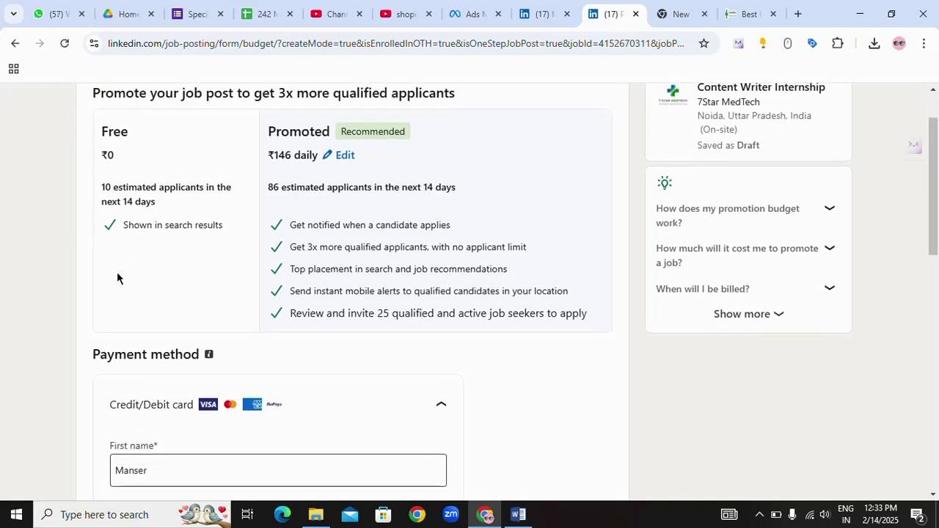
Examine the credit/debit card payment form, the order summary and the posting choices at the end of the promotion page.
scroll(172, 274, down, 3)
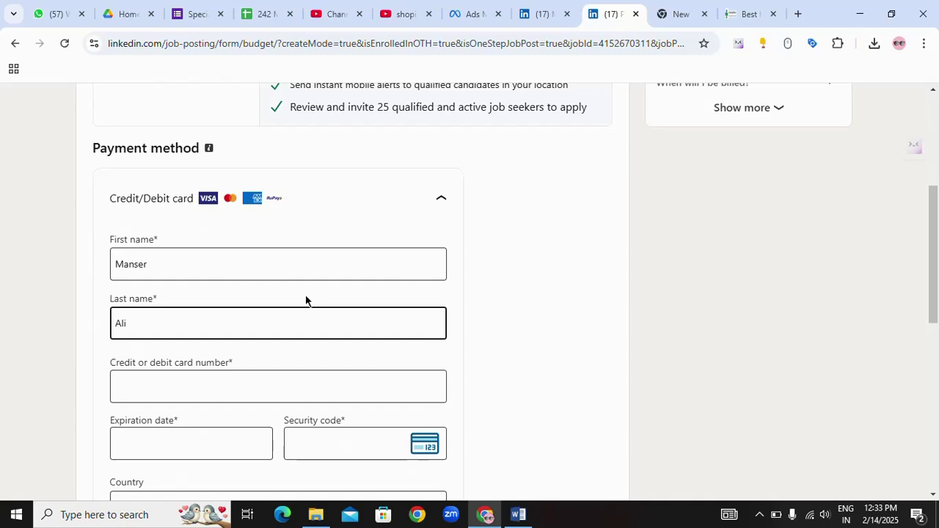
scroll(306, 300, down, 3)
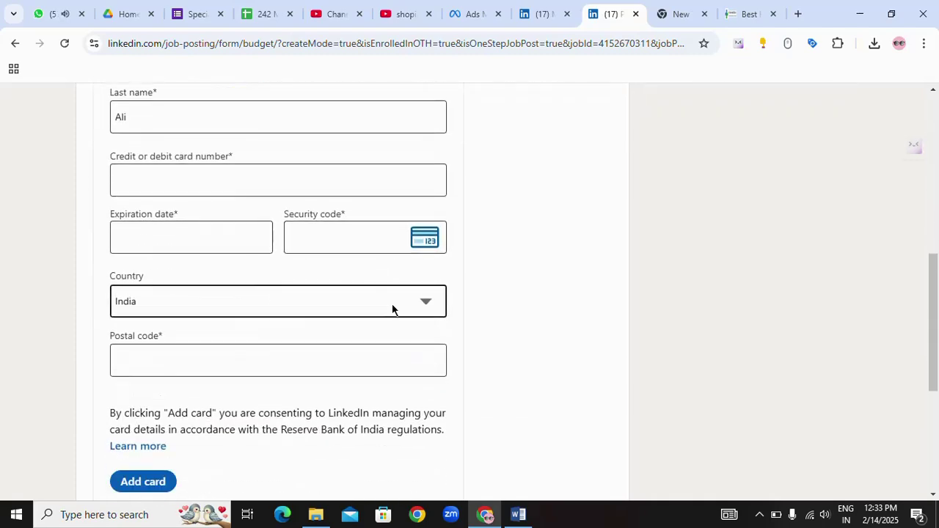
scroll(407, 325, down, 4)
scroll(473, 339, up, 1)
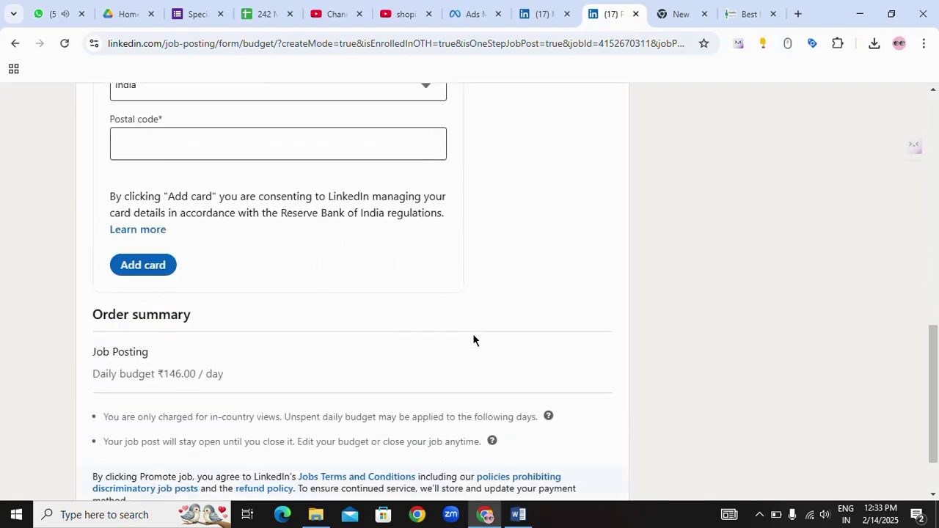
scroll(473, 337, down, 1)
scroll(470, 337, up, 8)
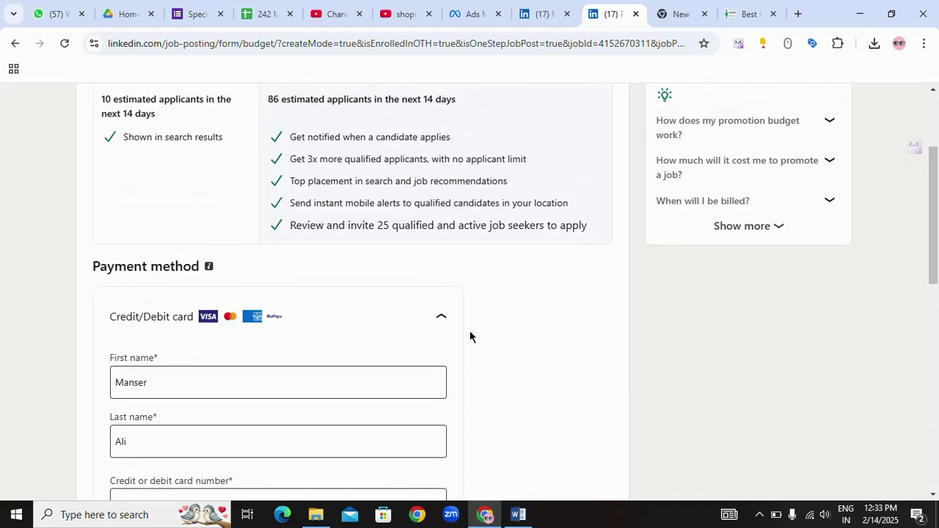
scroll(471, 336, up, 2)
scroll(570, 293, down, 4)
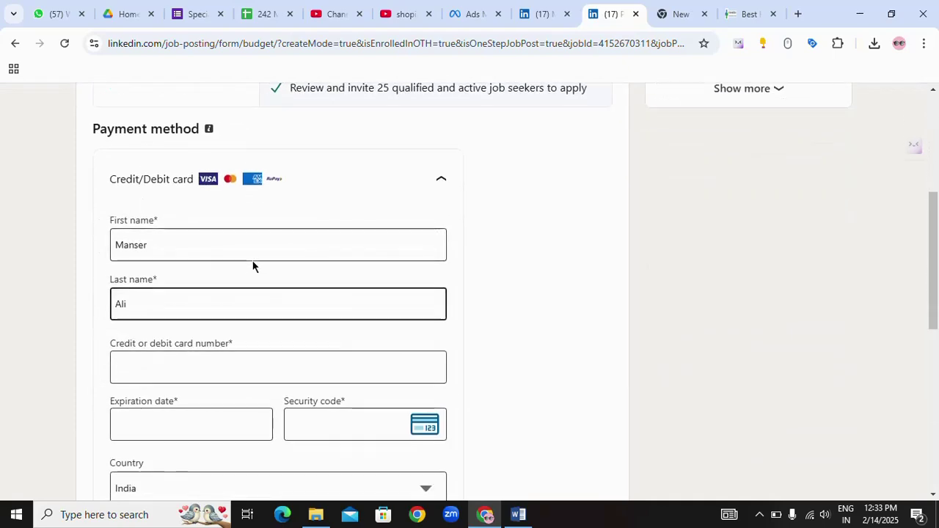
scroll(267, 283, down, 7)
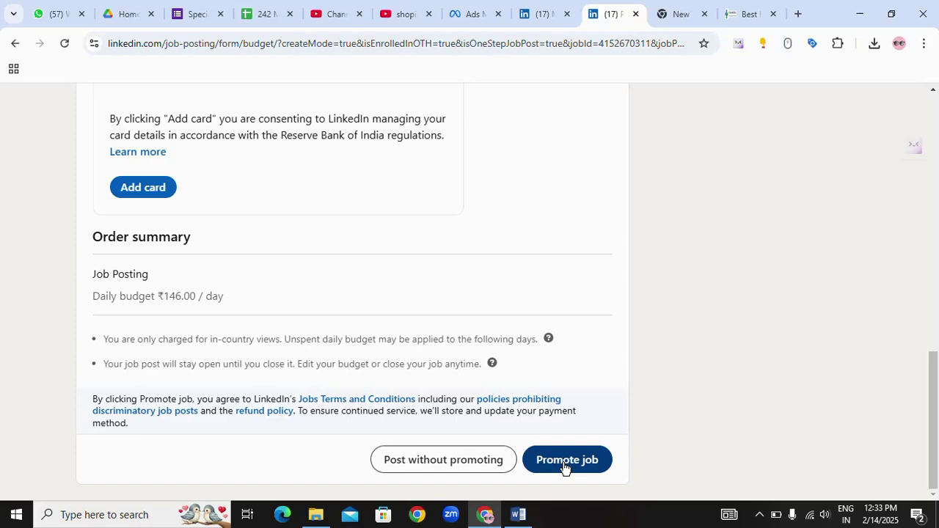
Skip the card payment details and post the job for free without promoting it.
click(536, 452)
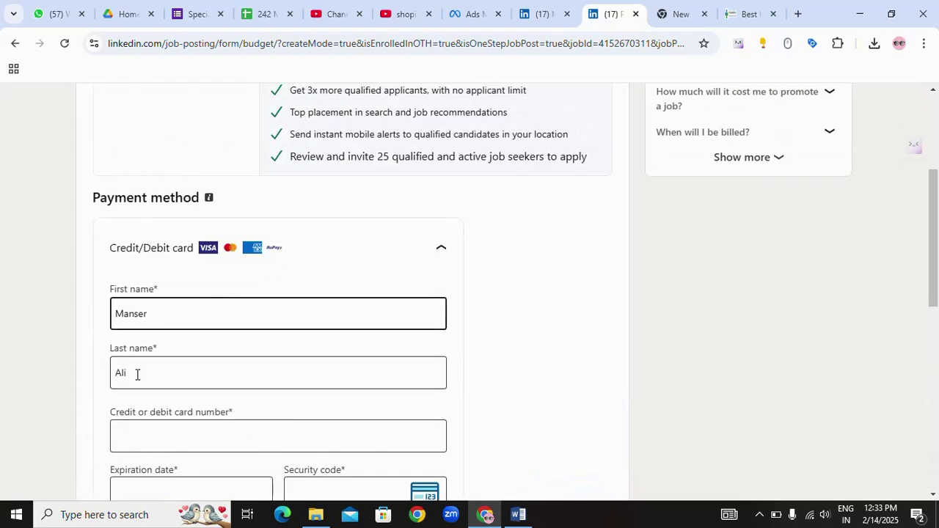
click(138, 374)
scroll(254, 346, down, 2)
scroll(325, 394, up, 2)
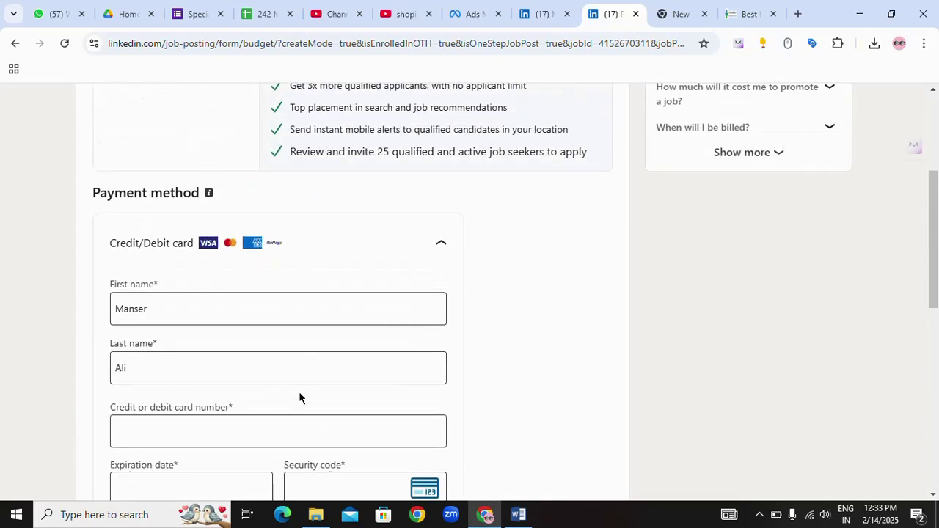
scroll(298, 397, down, 8)
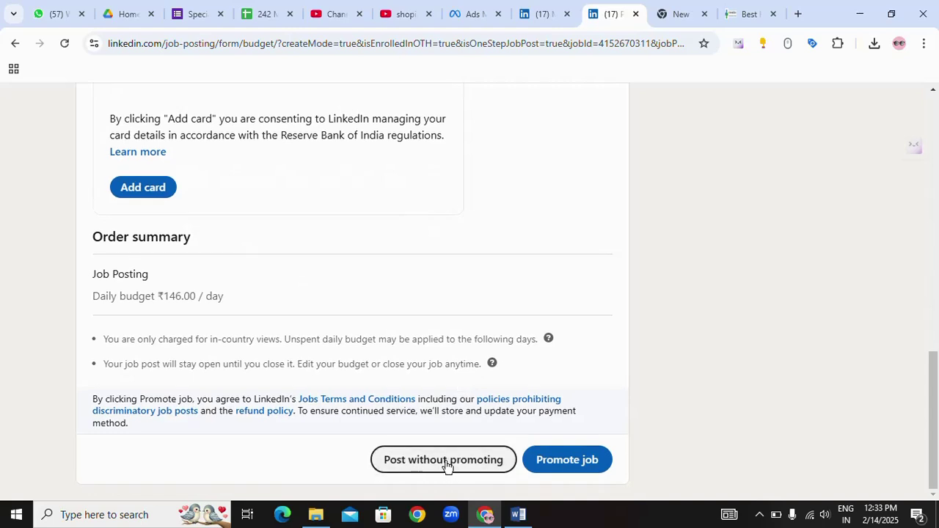
click(444, 460)
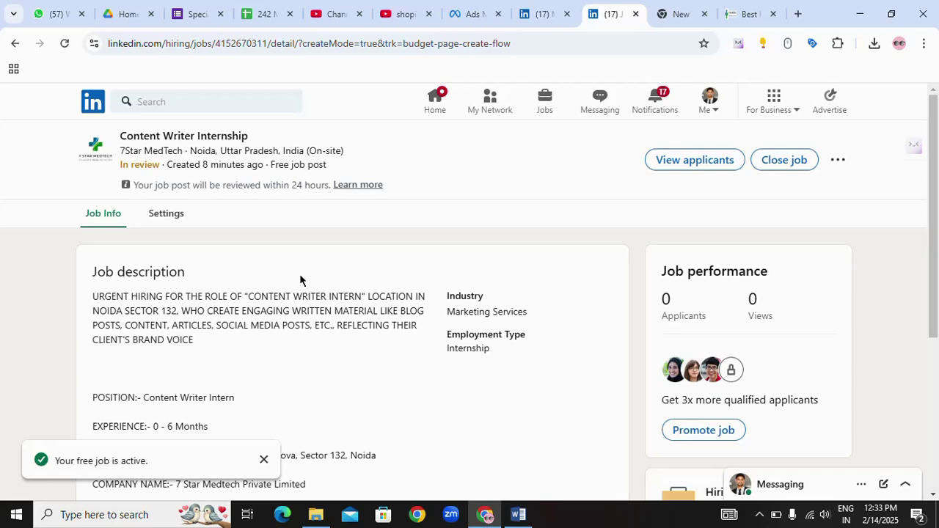
Review the posted job's performance figures, screening questions and full expanded description.
drag(658, 301, 707, 314)
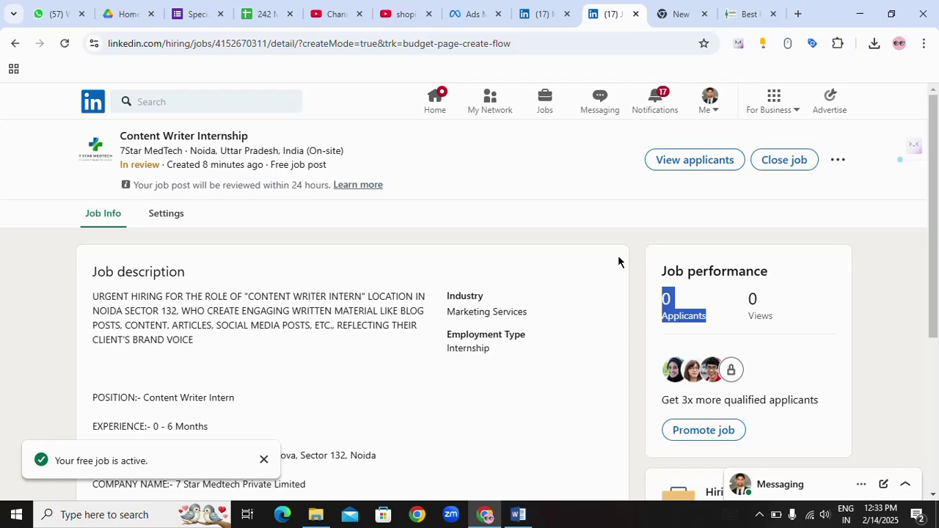
scroll(618, 258, down, 2)
scroll(197, 339, down, 2)
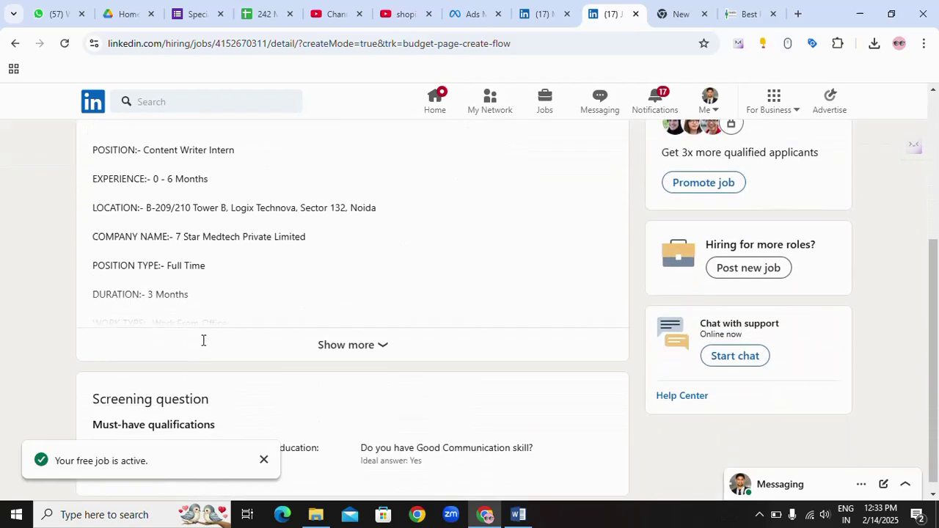
click(352, 334)
scroll(310, 323, down, 10)
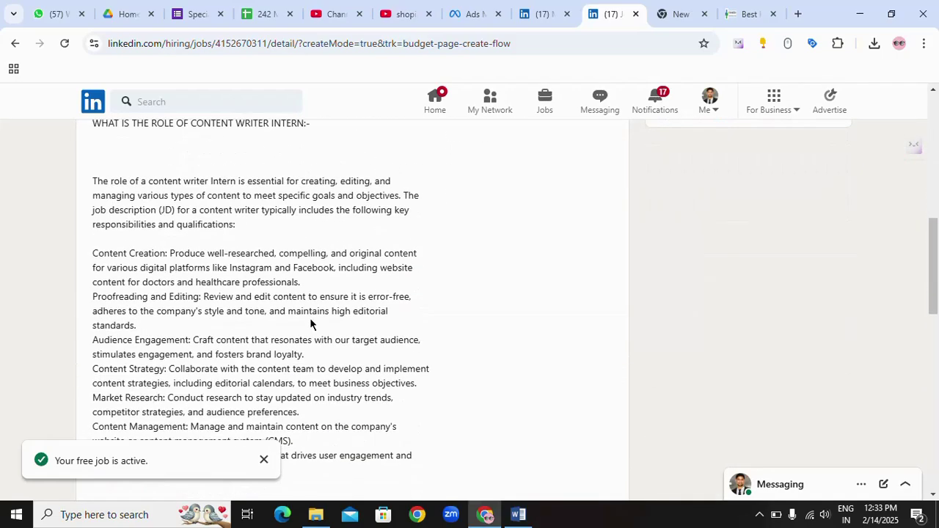
scroll(307, 313, down, 2)
scroll(404, 326, up, 14)
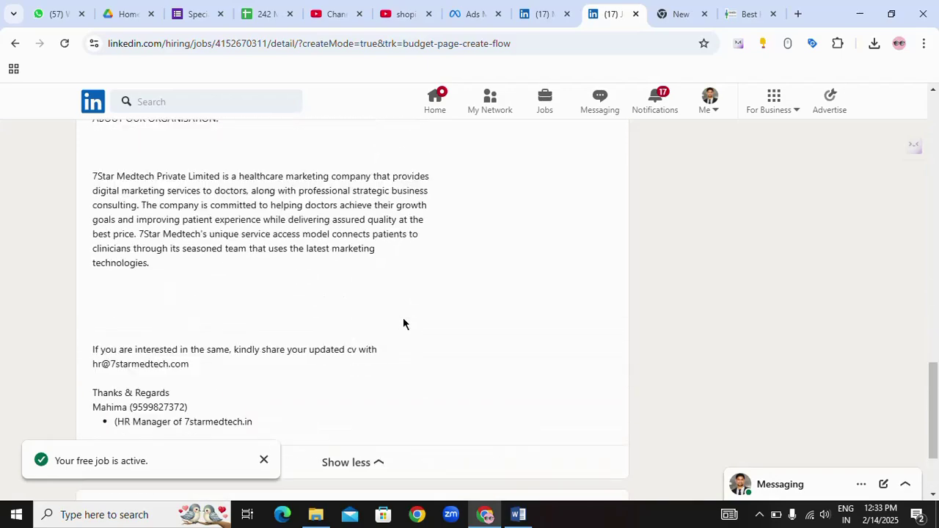
scroll(403, 334, up, 1)
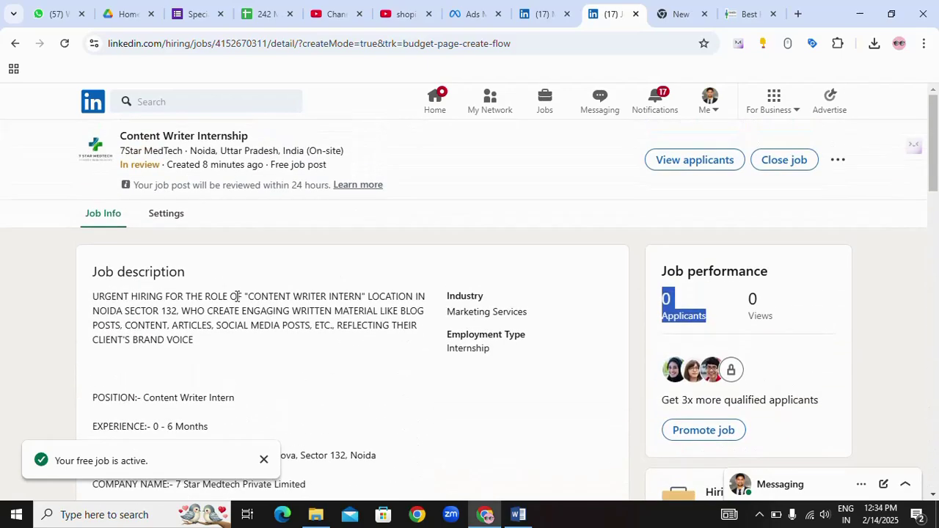
Check the job post's title, location and review status, and reload the page to refresh them.
drag(123, 139, 441, 188)
click(364, 196)
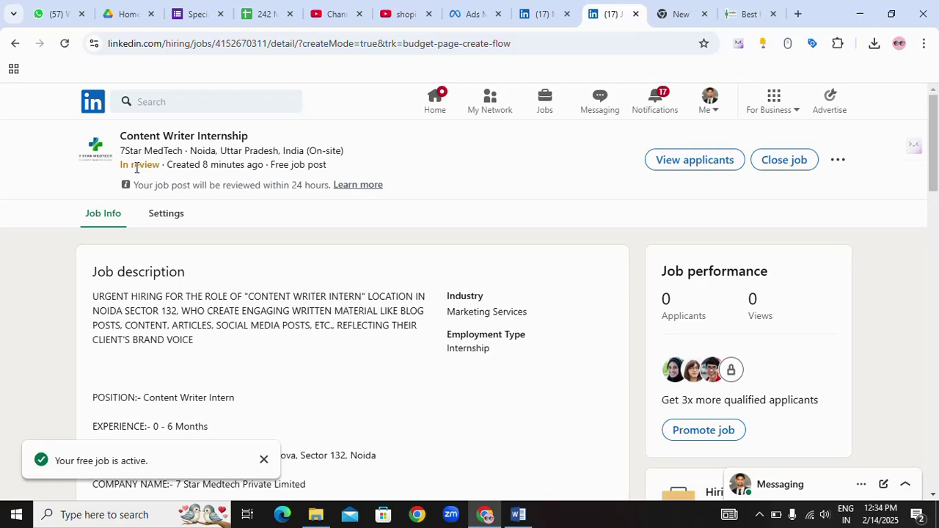
click(64, 44)
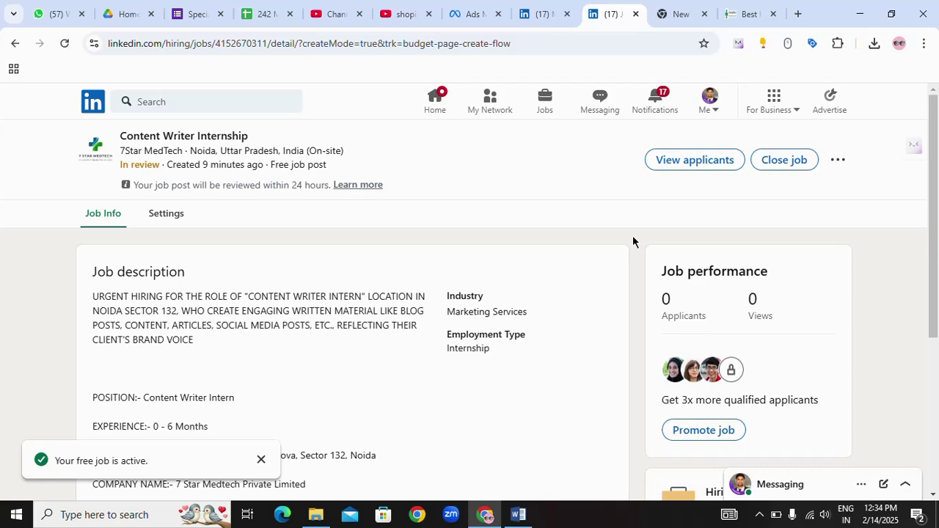
click(760, 514)
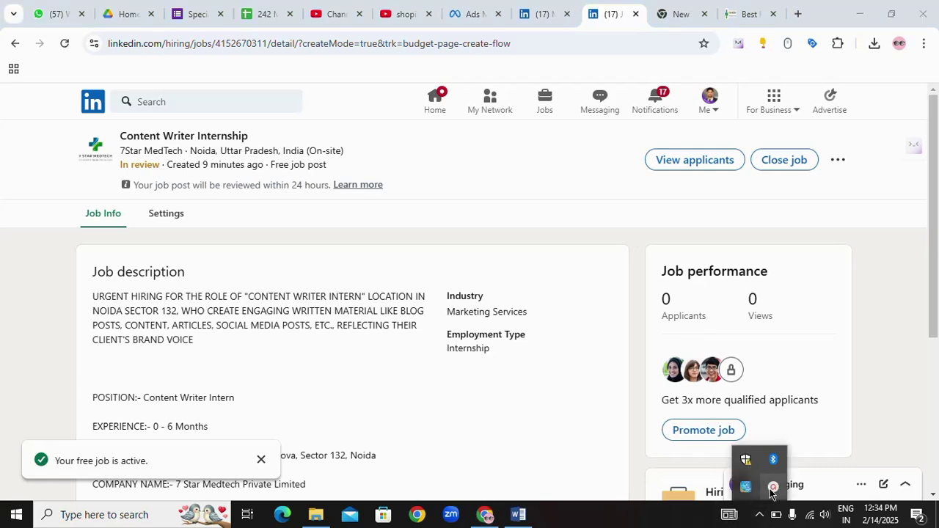